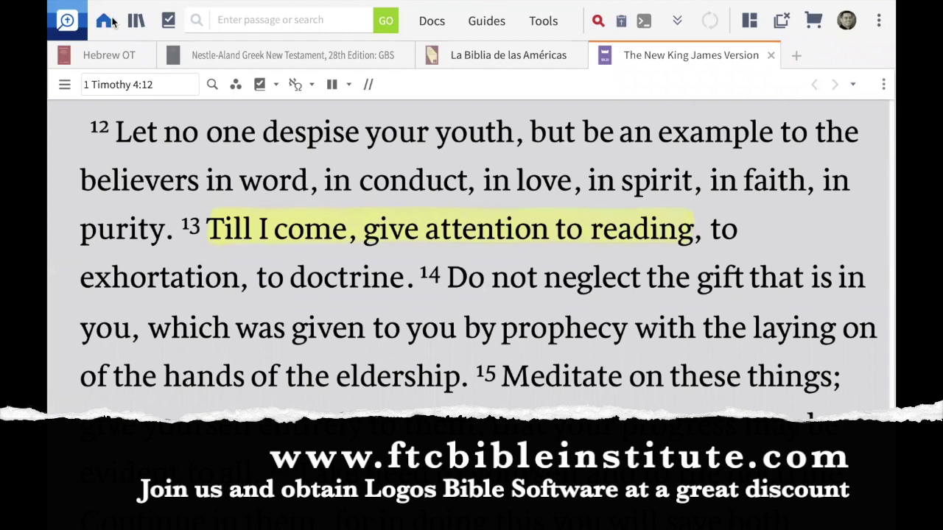
Open the Home dashboard and show the content types that can be added to it.
mouse_move(541, 9)
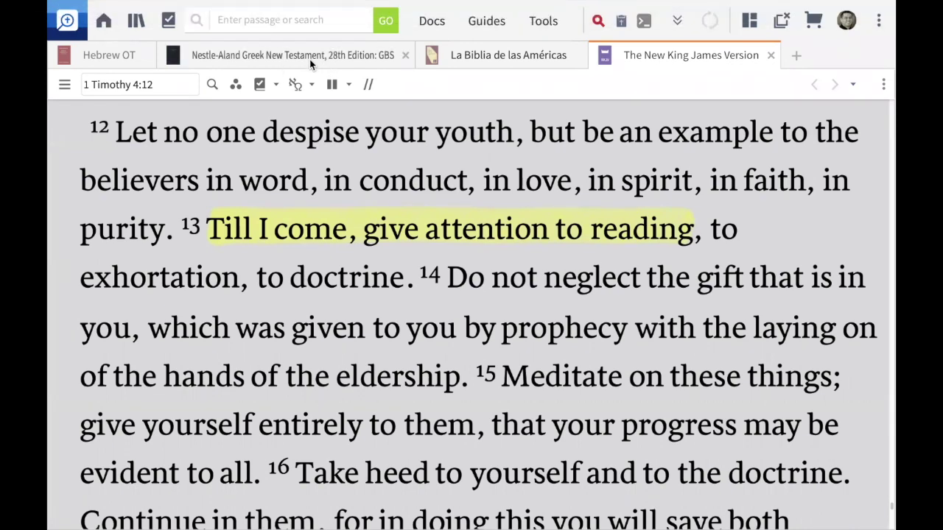
click(103, 23)
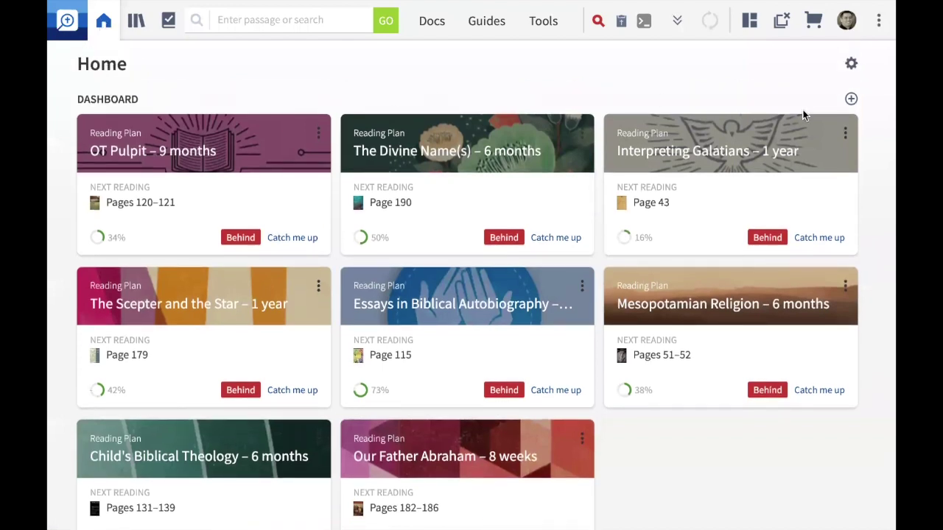
click(852, 100)
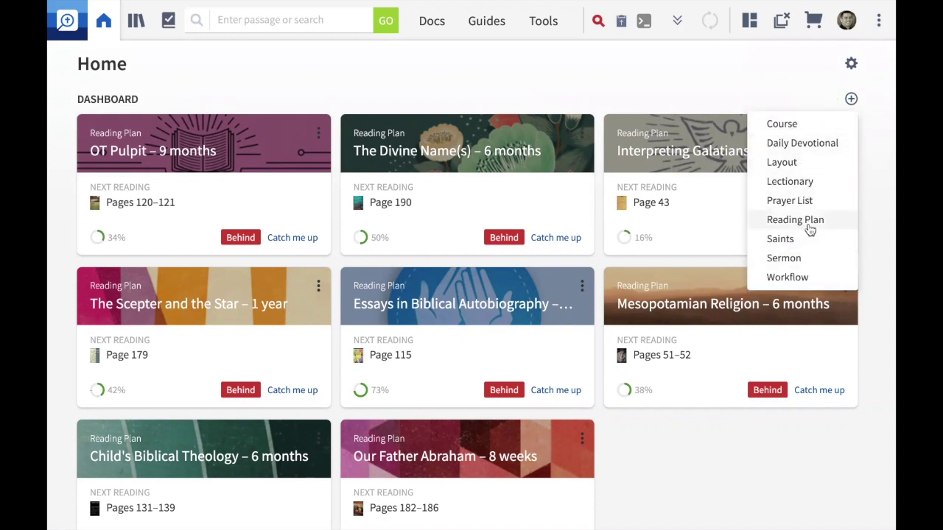
Try the four-column layout on the Home dashboard, restore three columns, and look over the reading plan cards.
click(851, 66)
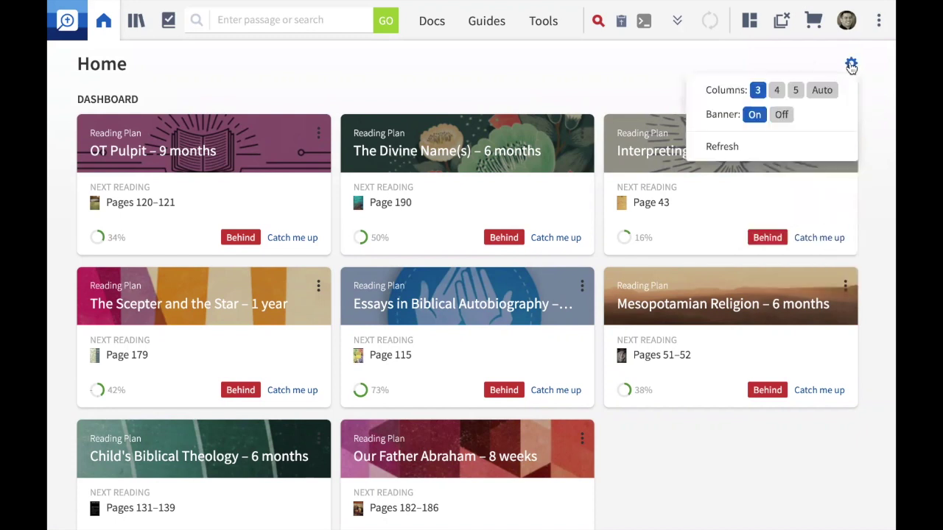
click(777, 95)
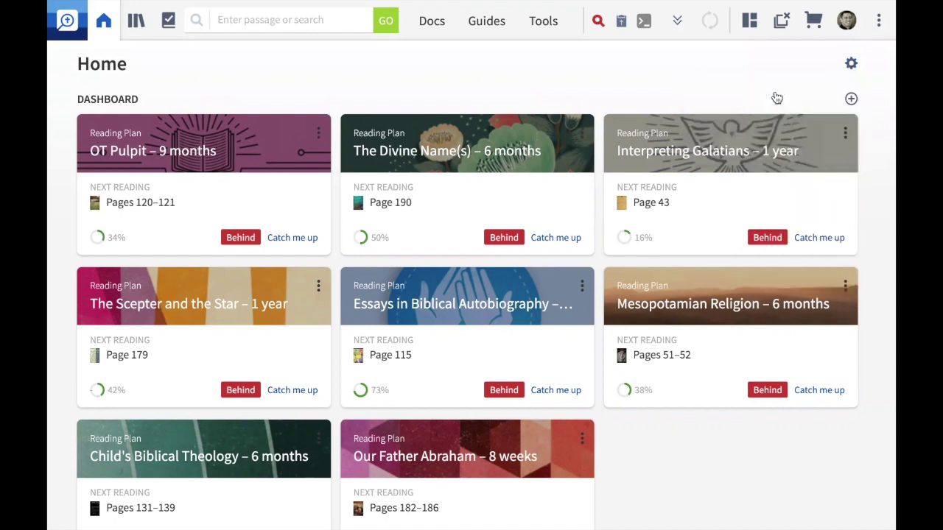
click(854, 65)
click(760, 91)
scroll(455, 294, down, 1)
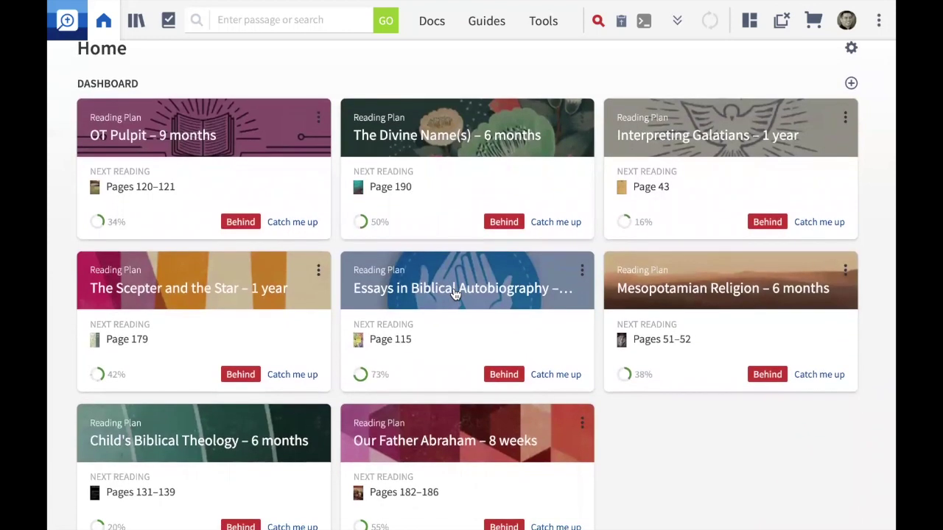
scroll(456, 295, down, 2)
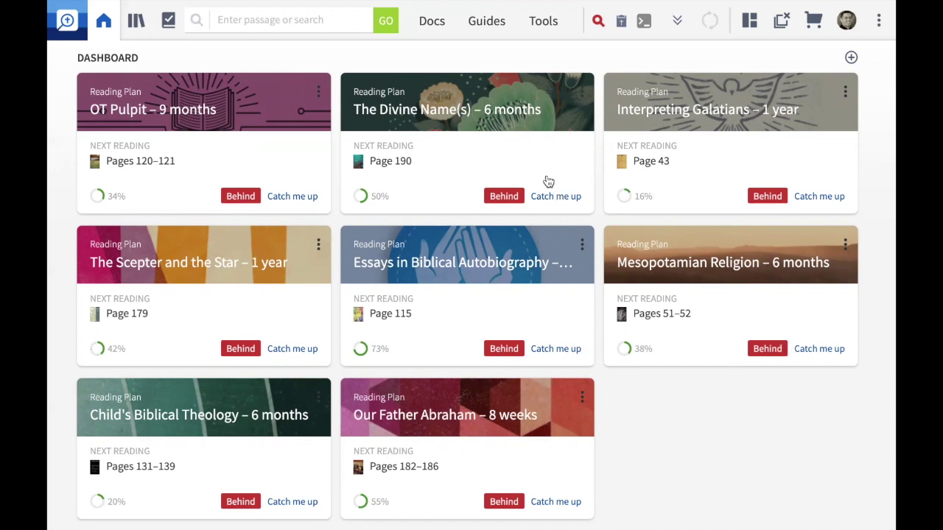
Leave the Home dashboard and return to the open New King James Version text.
click(134, 22)
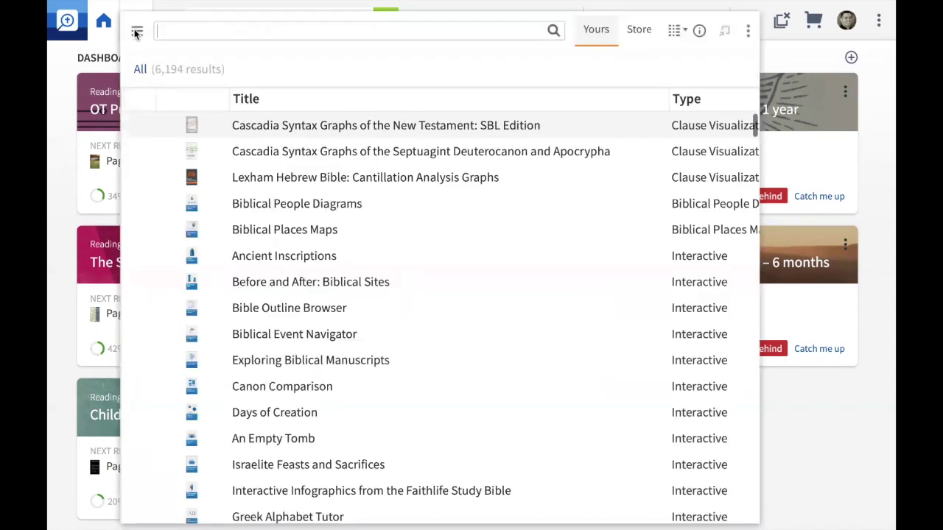
click(107, 23)
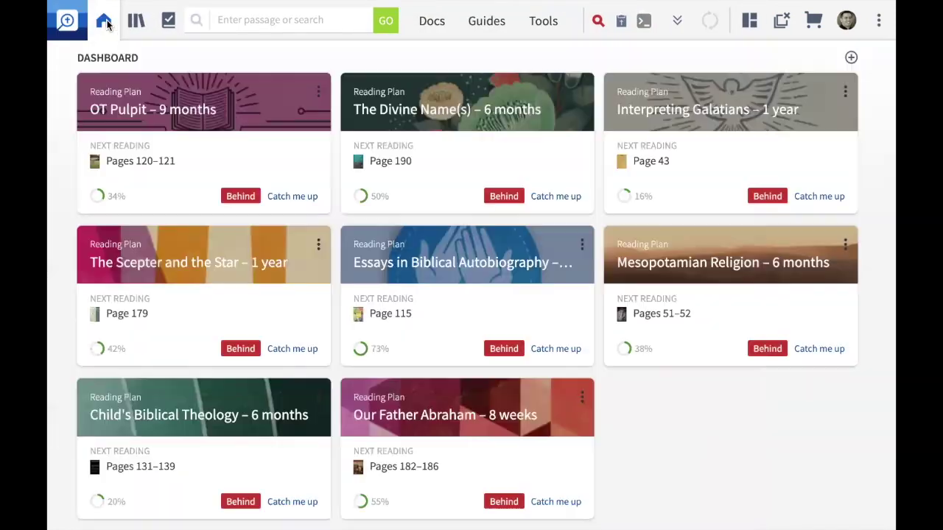
click(106, 23)
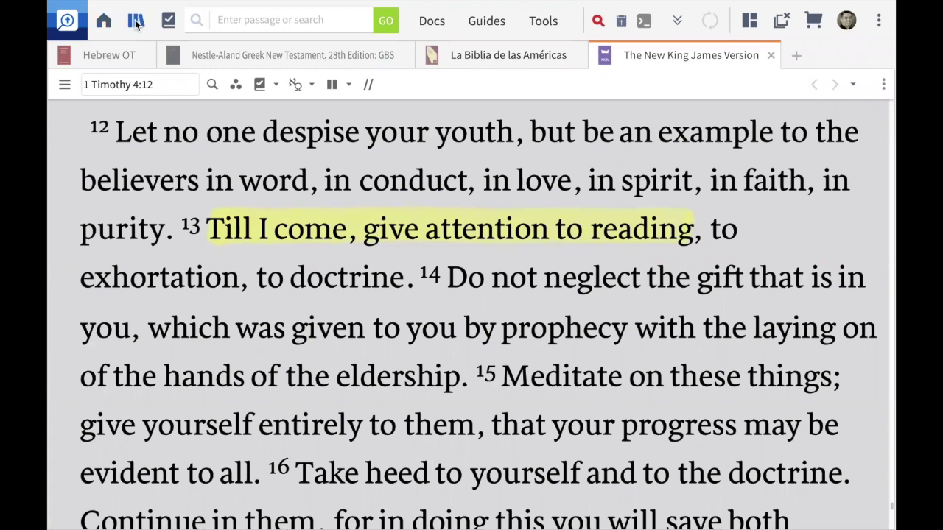
Search the library for "targum and testament" and open the book Targum and Testament Revisited.
click(136, 22)
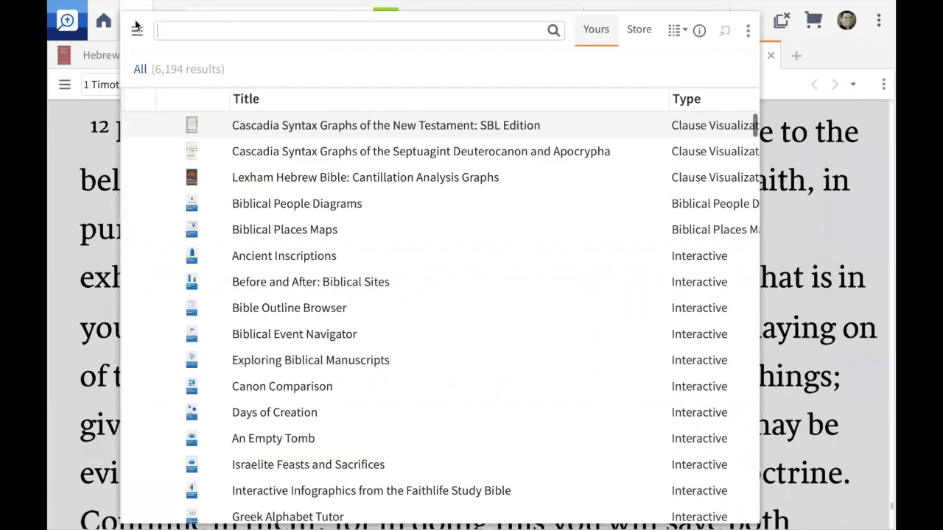
text(targum an)
text(d testam)
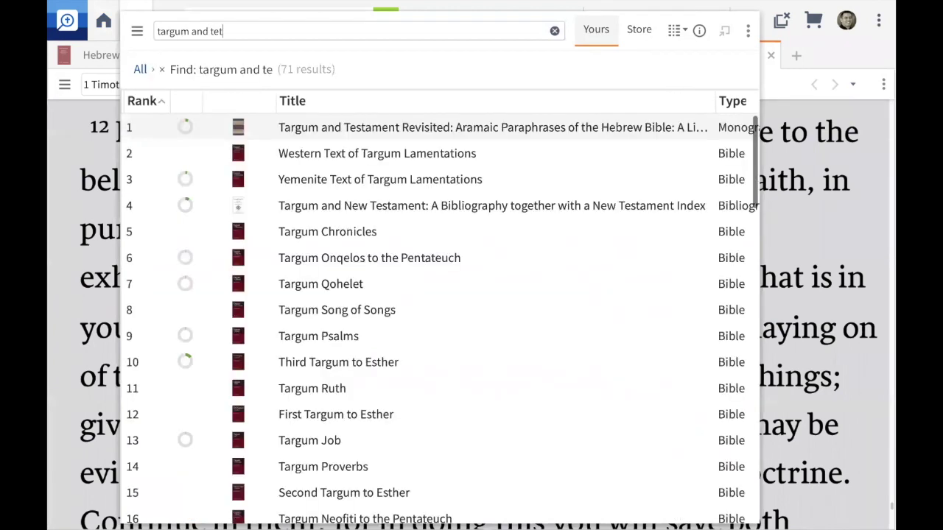
text(ent)
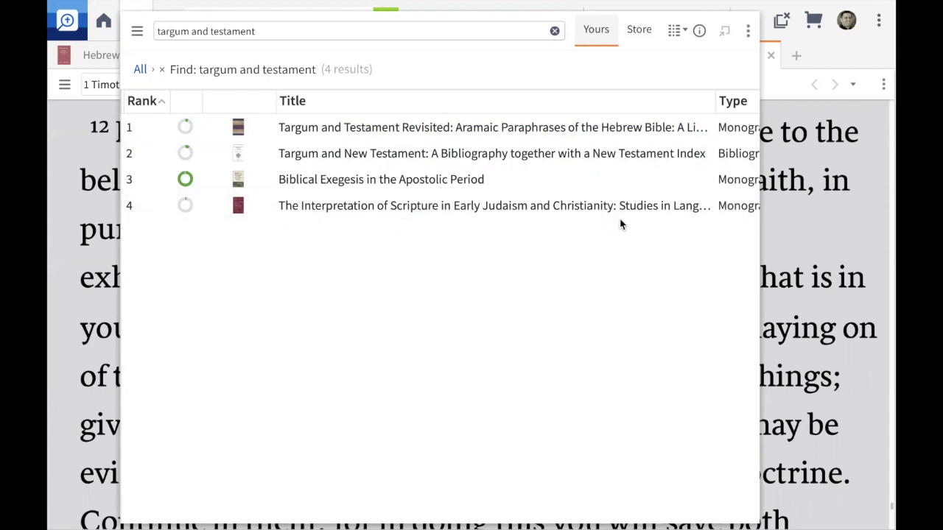
click(323, 129)
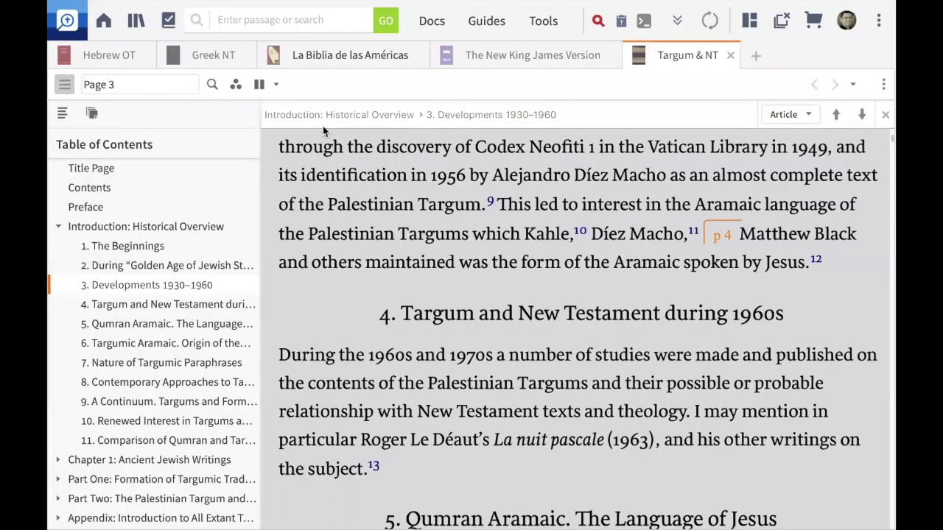
Hide the book's table of contents and show it again.
mouse_move(582, 12)
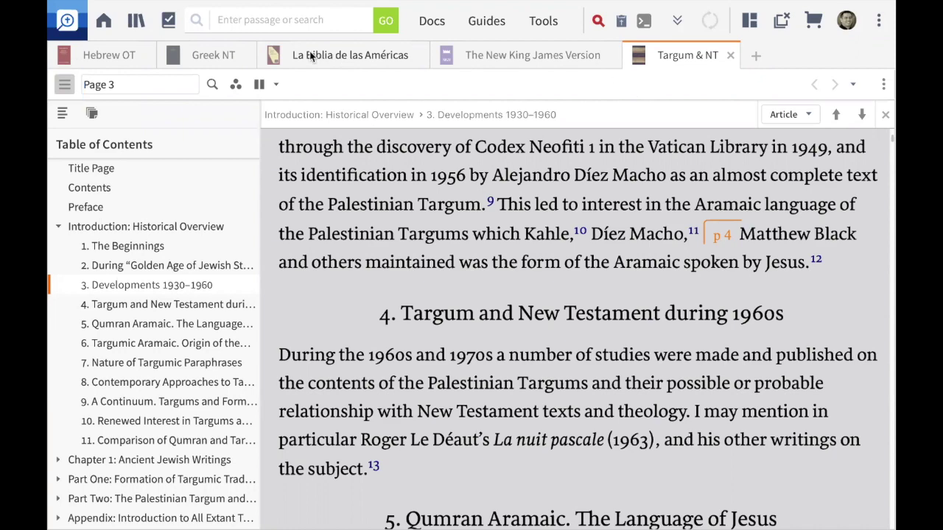
click(62, 87)
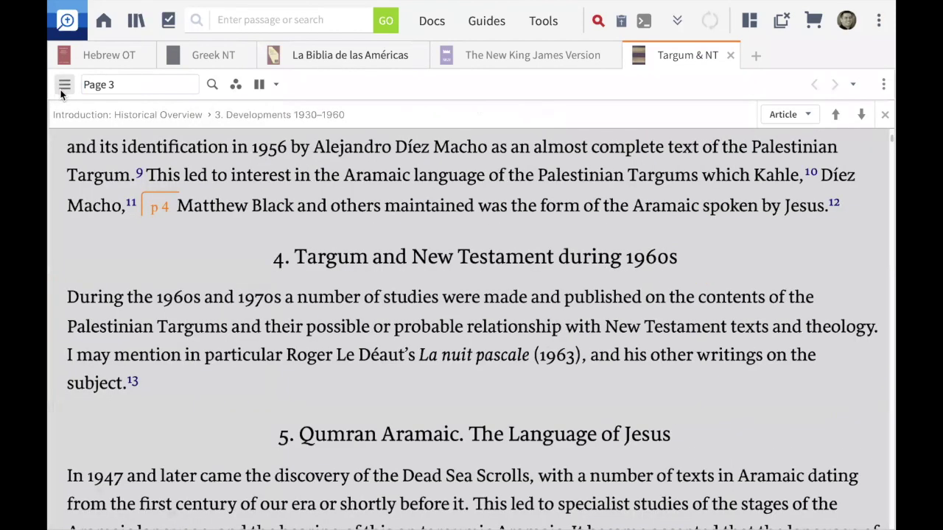
click(63, 86)
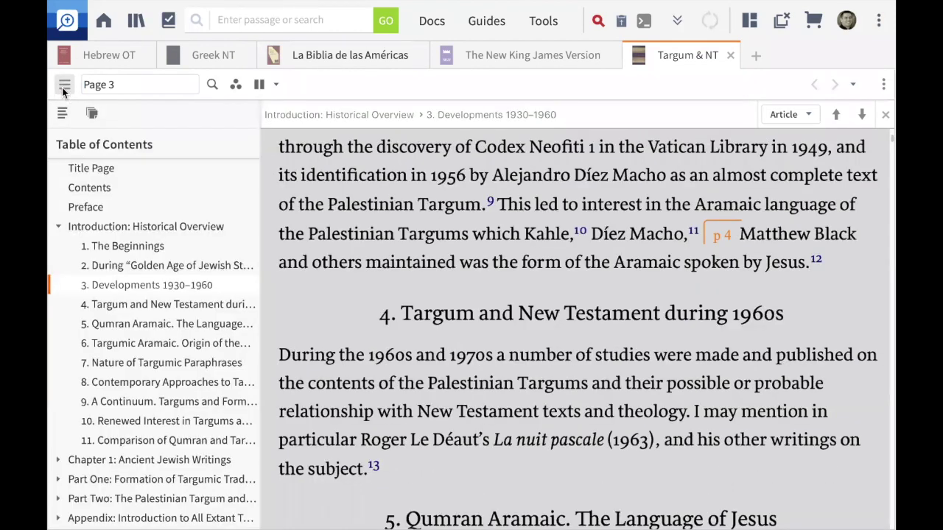
View the book's title page and Contents page, returning to the title page.
click(104, 171)
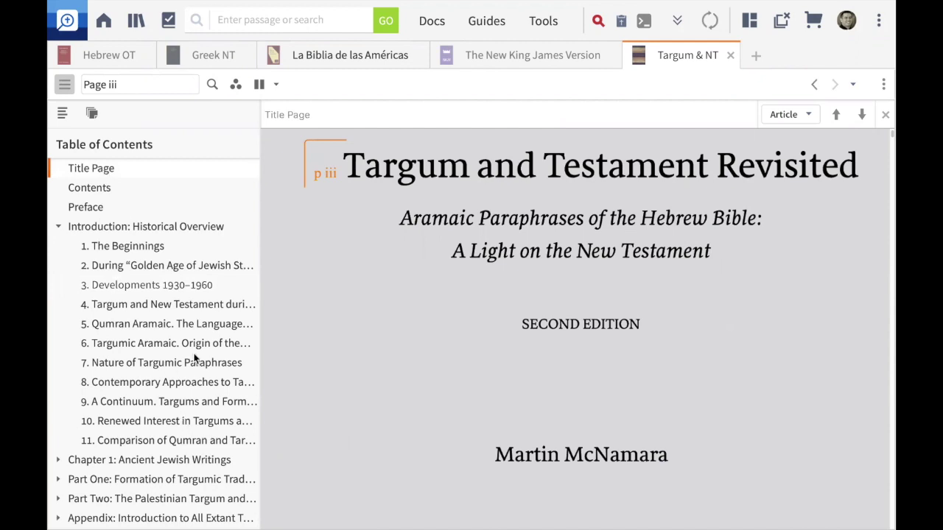
click(100, 187)
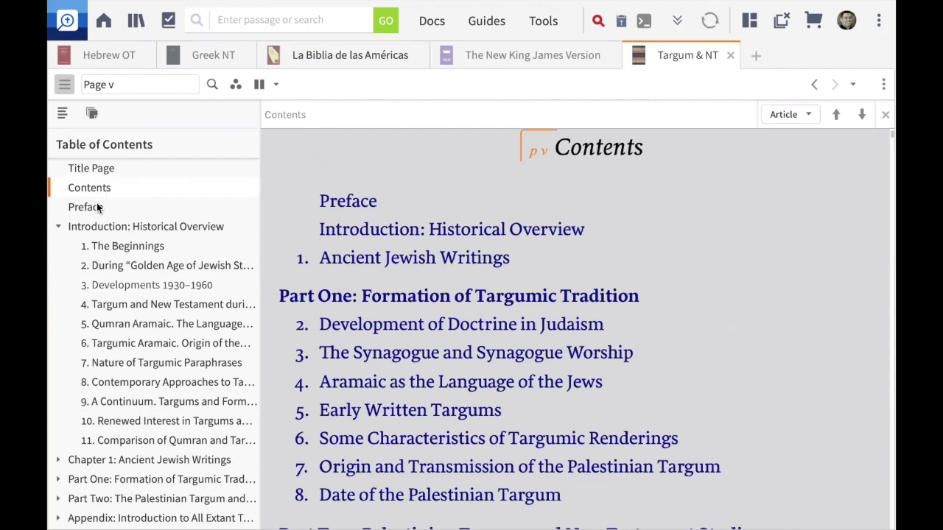
click(102, 168)
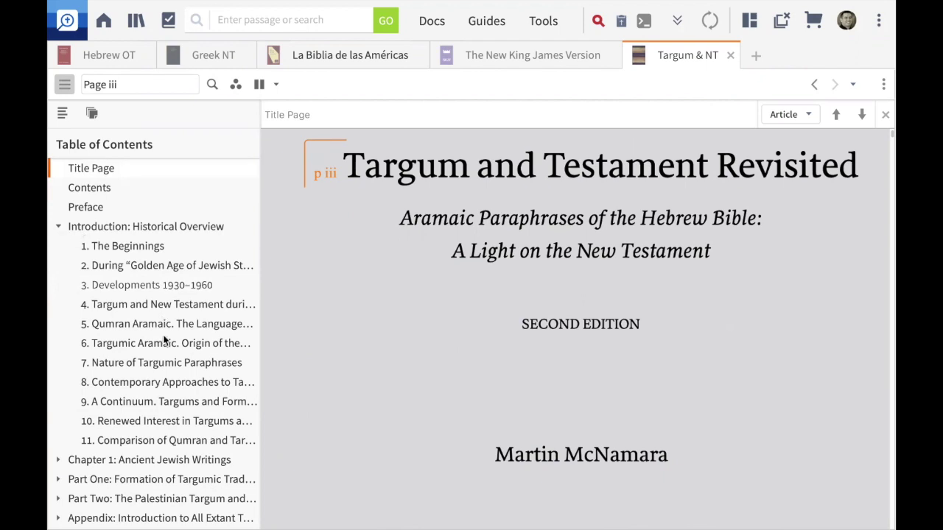
View the book's Index of Authors and its Index of Subjects and Persons.
scroll(164, 341, down, 1)
scroll(164, 341, down, 1)
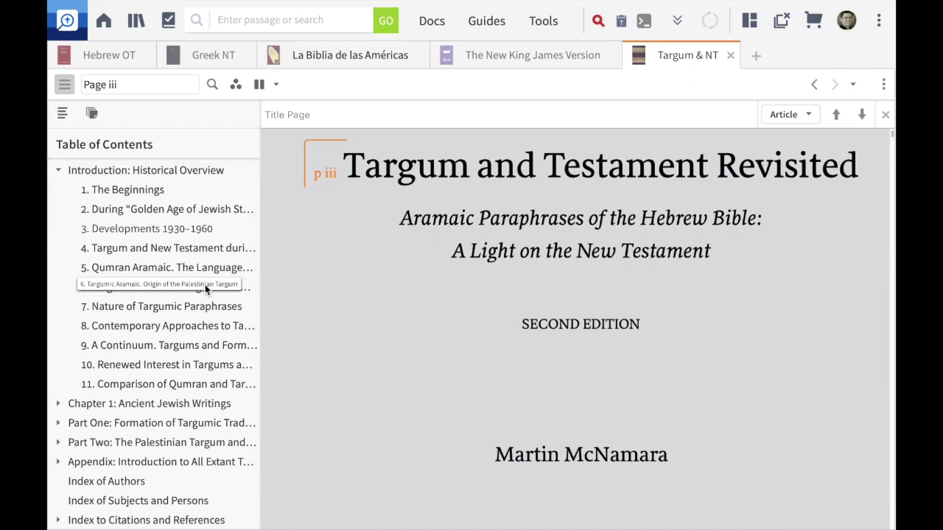
click(107, 485)
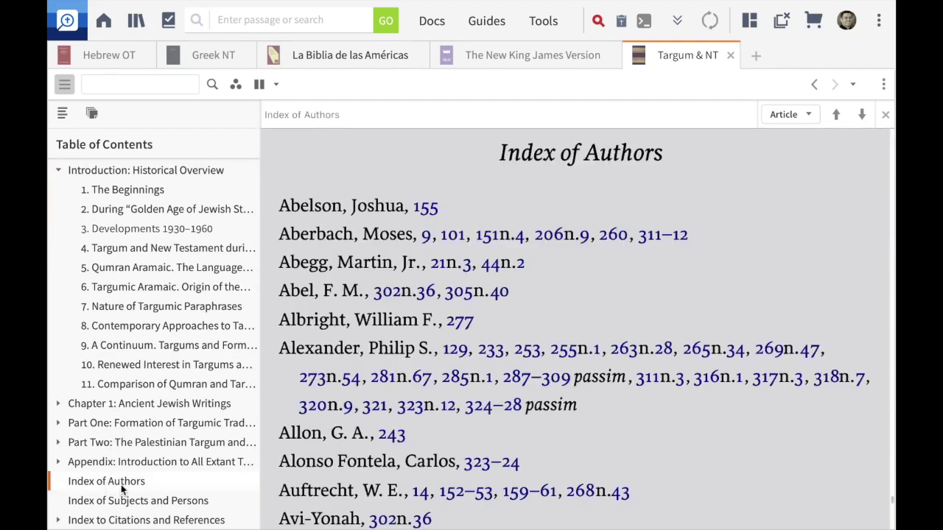
click(135, 502)
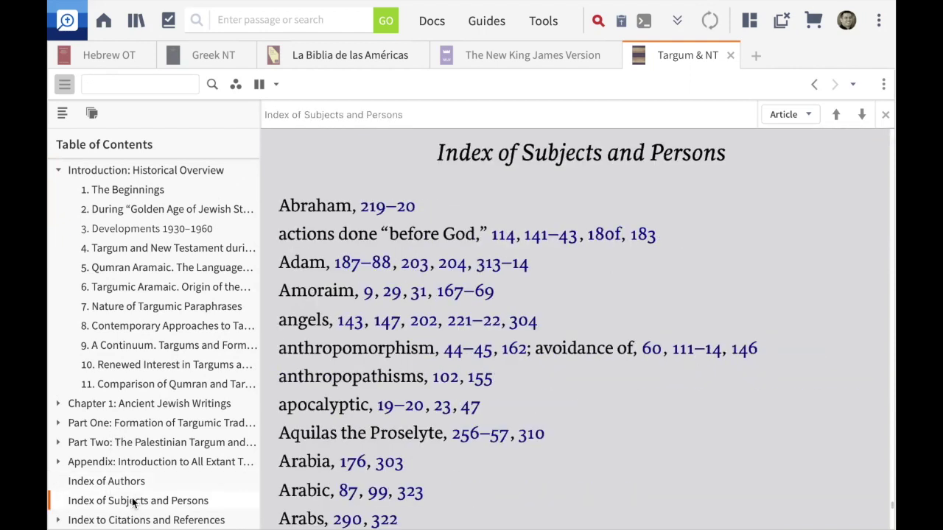
Open the Index to Citations and References and read through its Old Testament entries.
click(146, 520)
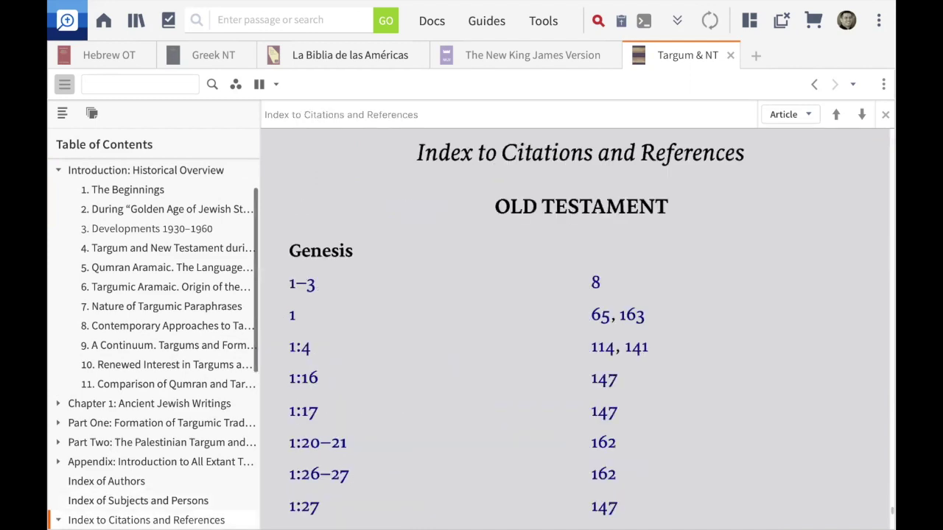
scroll(491, 443, down, 15)
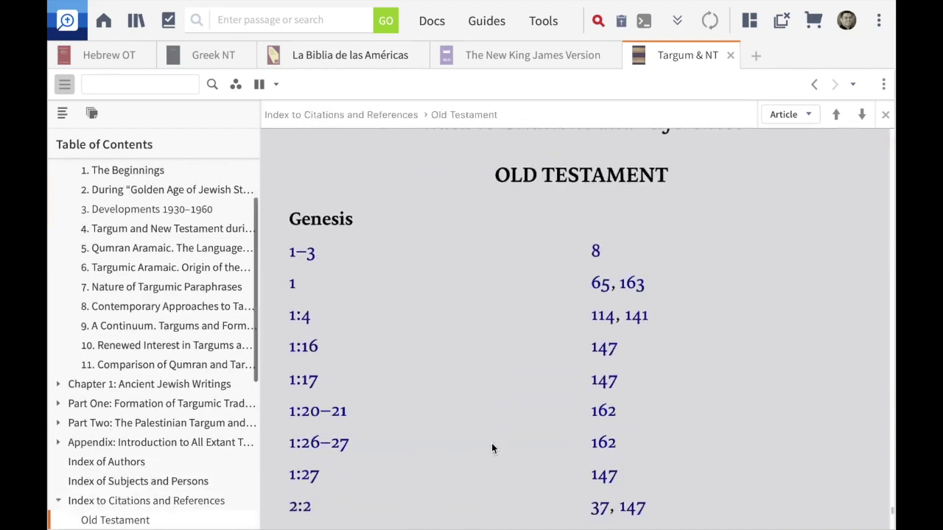
scroll(491, 443, down, 20)
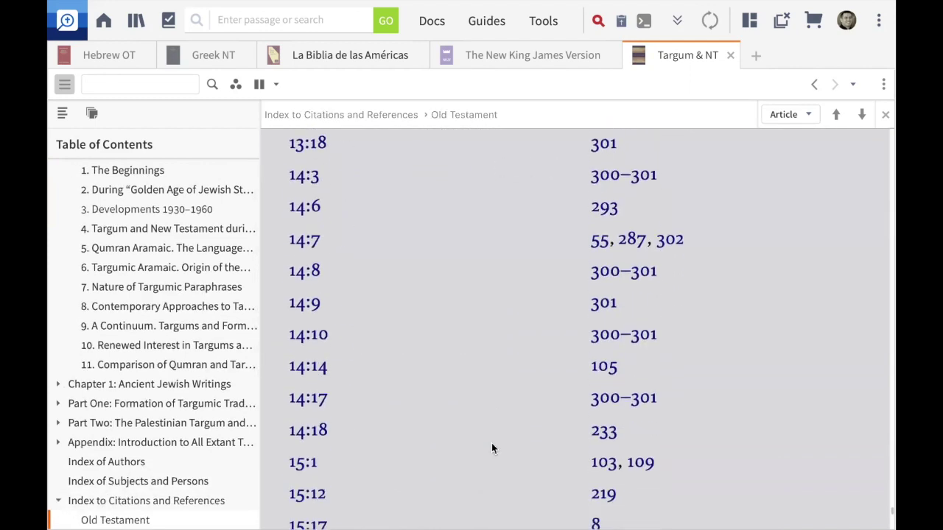
scroll(492, 442, down, 20)
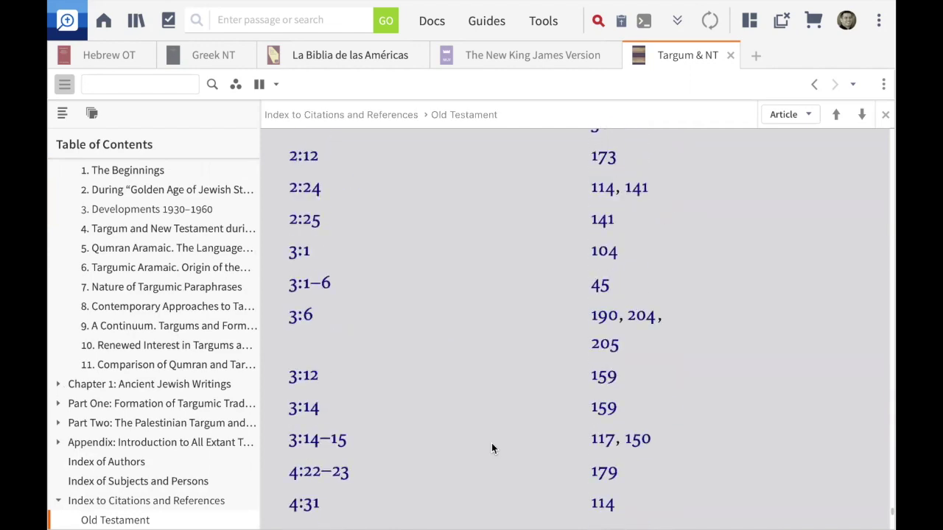
scroll(492, 448, down, 20)
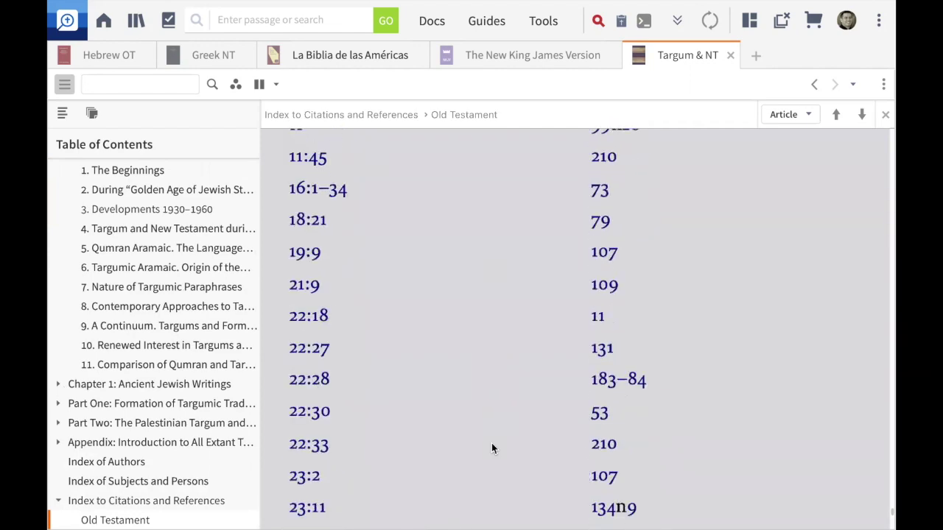
Open the appendix Introduction to All Extant Targums and its section The Aramaic Bible Project.
click(117, 462)
click(149, 442)
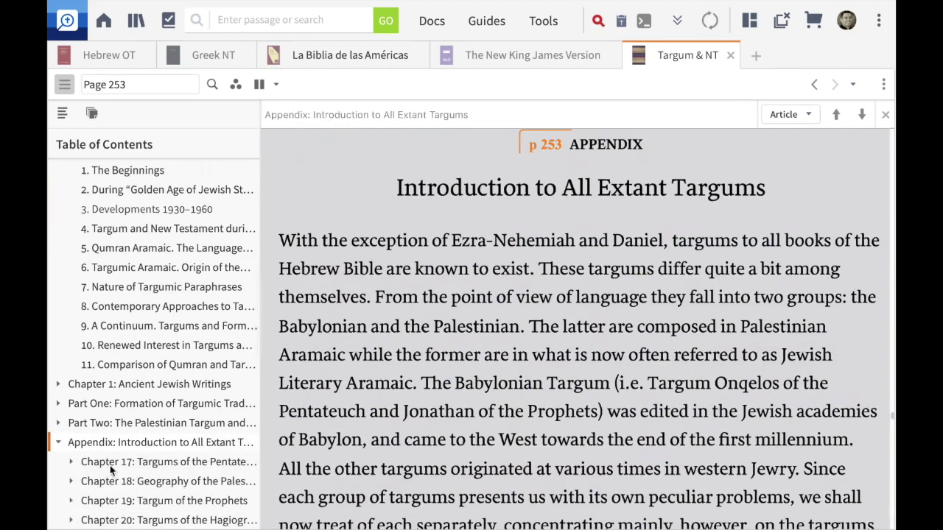
scroll(117, 463, down, 5)
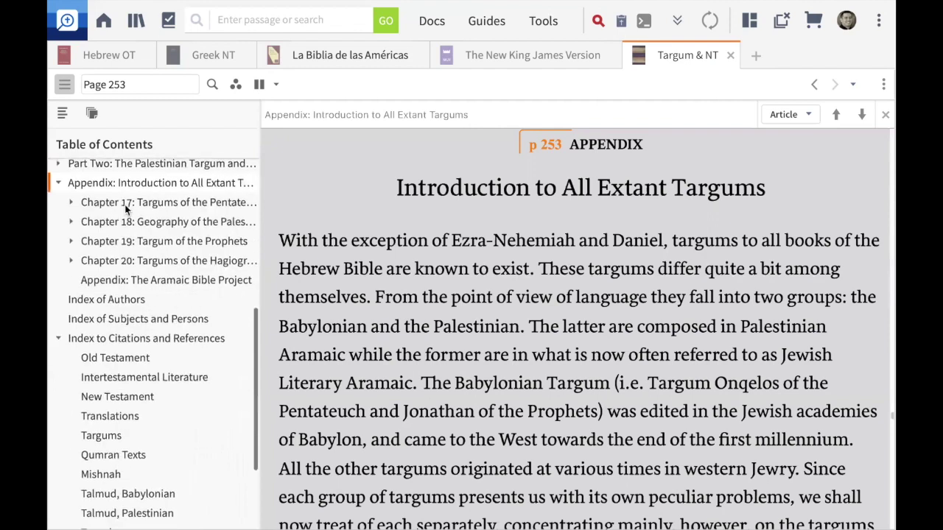
click(122, 281)
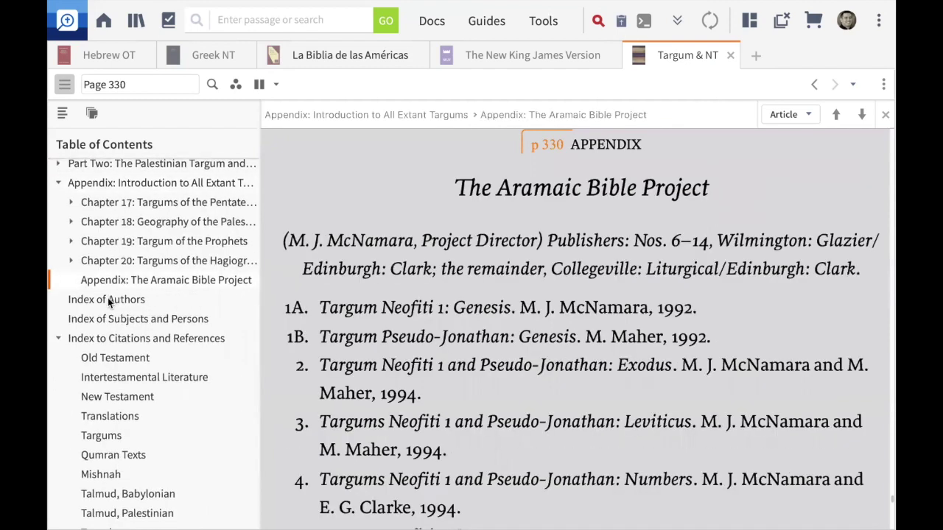
Open the Index of Authors and read back through the preceding Aramaic Bible Project list of volumes.
click(107, 299)
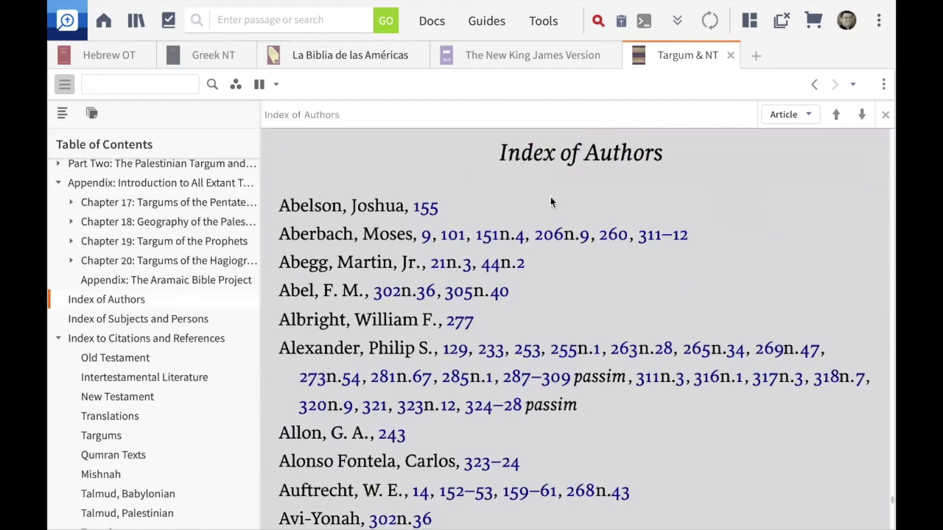
scroll(550, 197, up, 5)
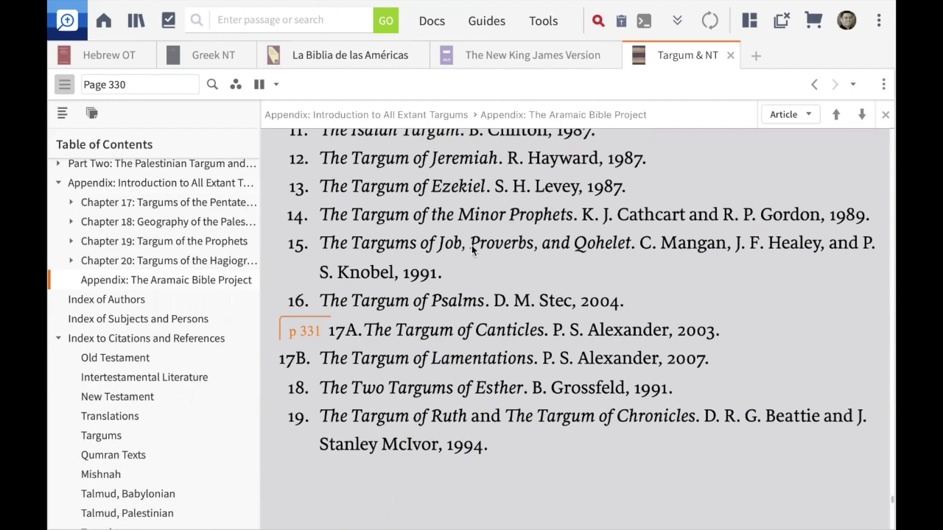
scroll(503, 239, up, 5)
scroll(503, 239, up, 2)
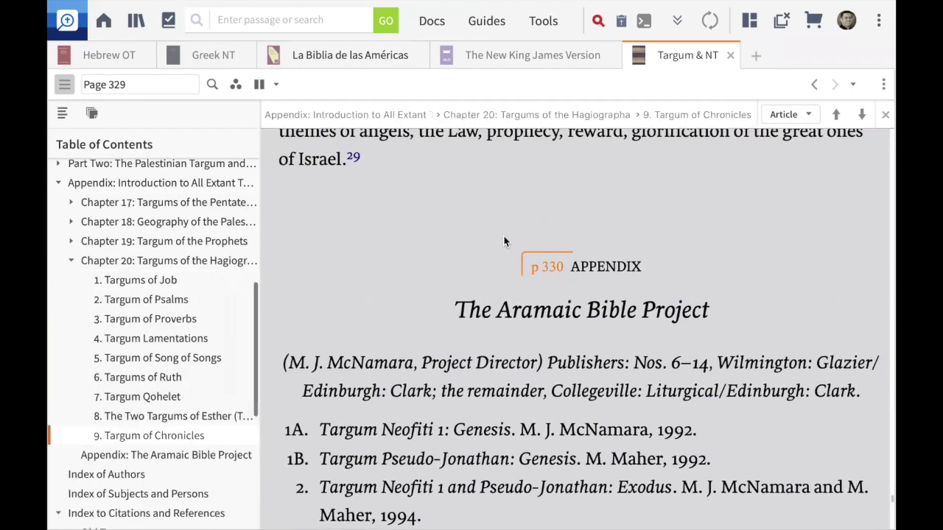
scroll(503, 240, down, 1)
scroll(503, 240, down, 8)
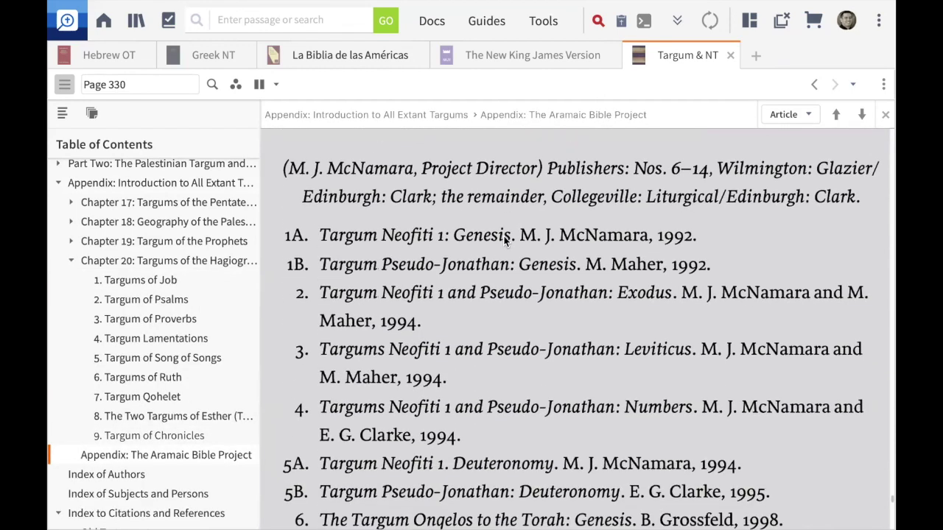
Find the last page of the Aramaic Bible Project list and the page where the Introduction starts after the Preface.
scroll(505, 239, down, 1)
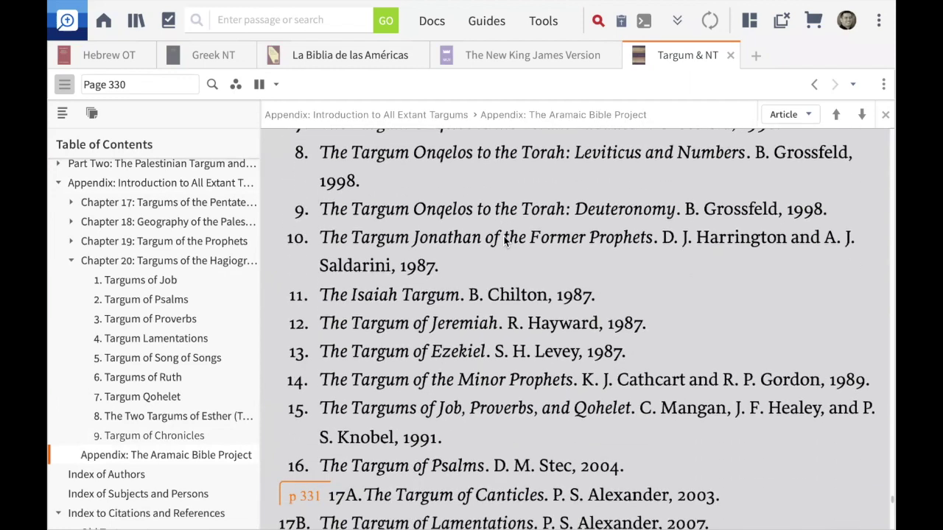
scroll(504, 240, down, 7)
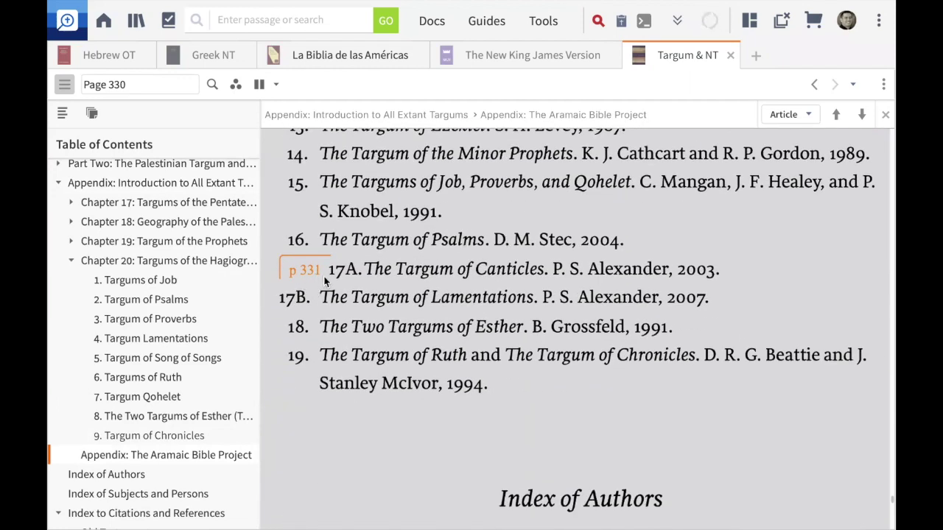
scroll(131, 196, up, 10)
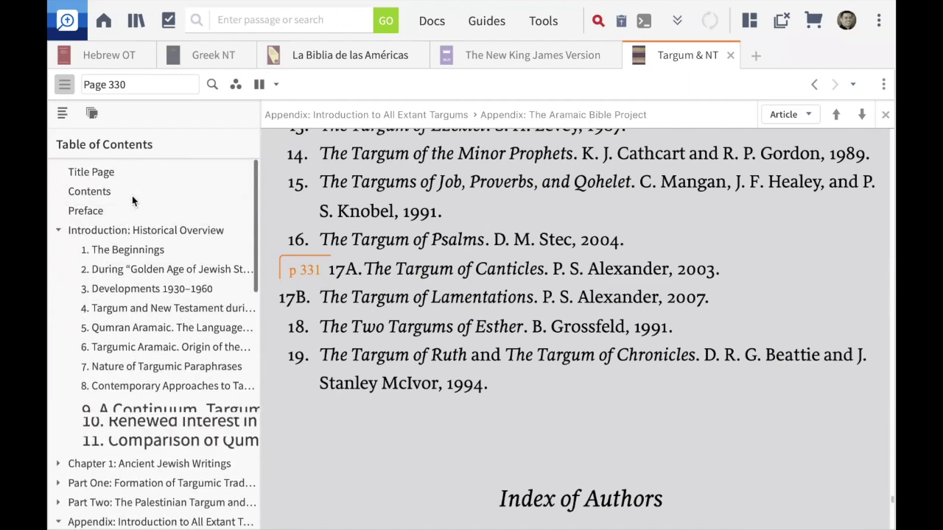
click(96, 210)
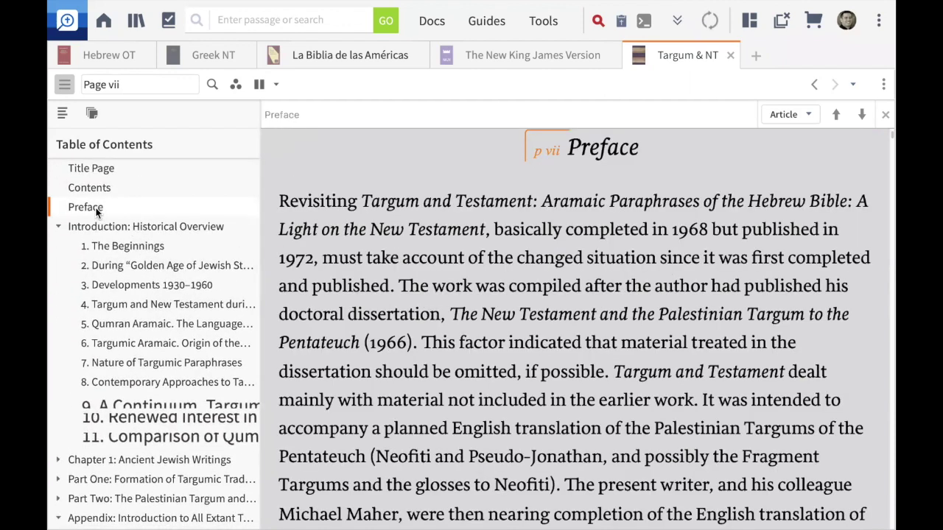
scroll(495, 336, down, 10)
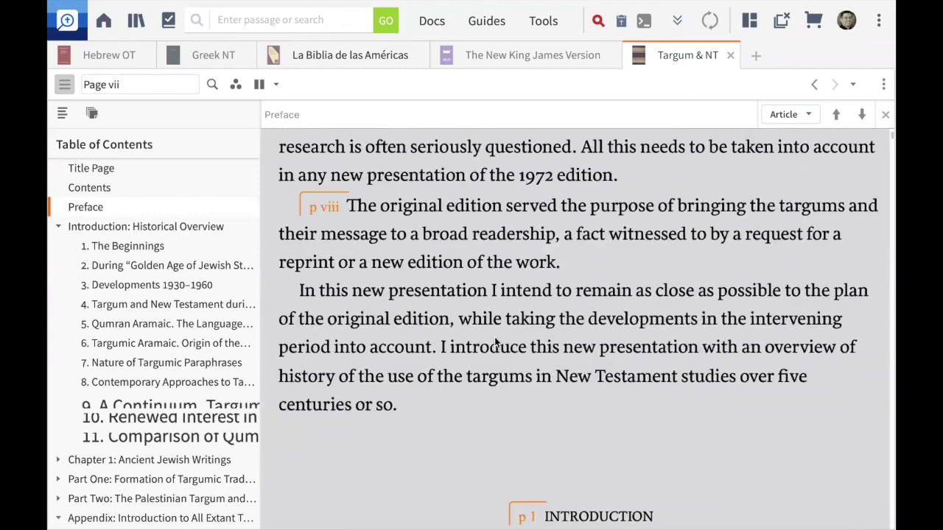
scroll(494, 336, down, 5)
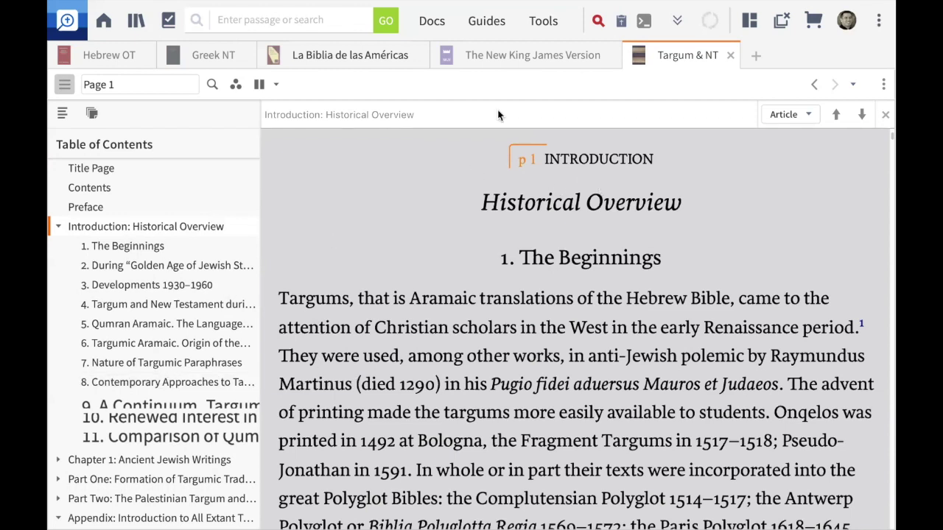
Open the documents list and create a new reading plan of the generated type, built from a book and a schedule.
click(433, 22)
click(433, 23)
click(434, 23)
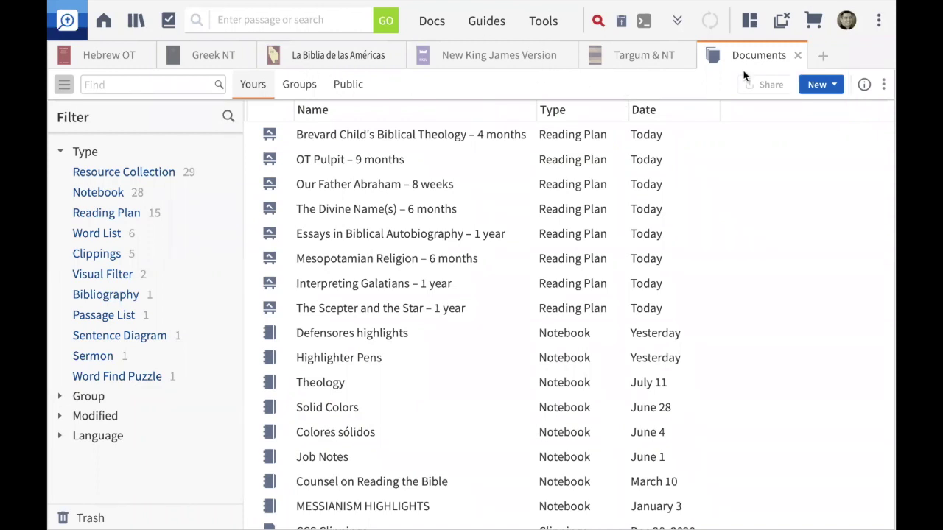
click(823, 84)
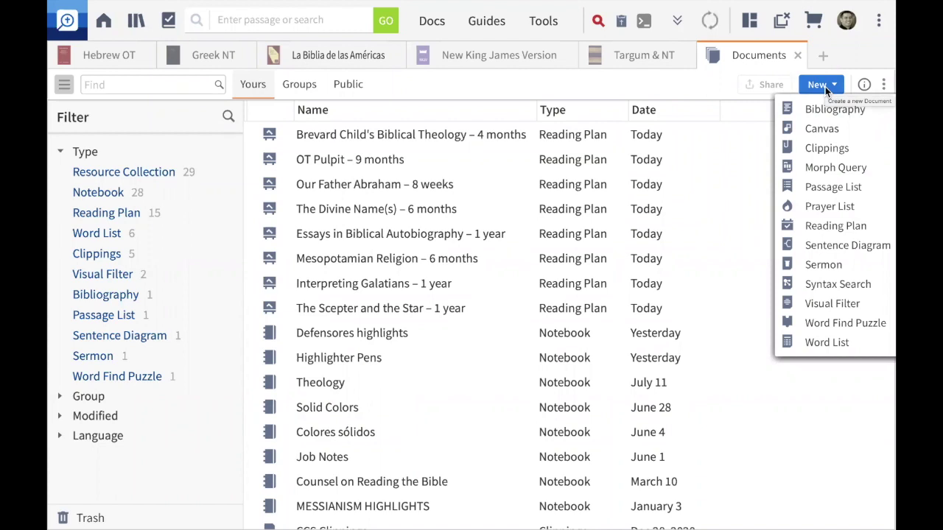
click(823, 229)
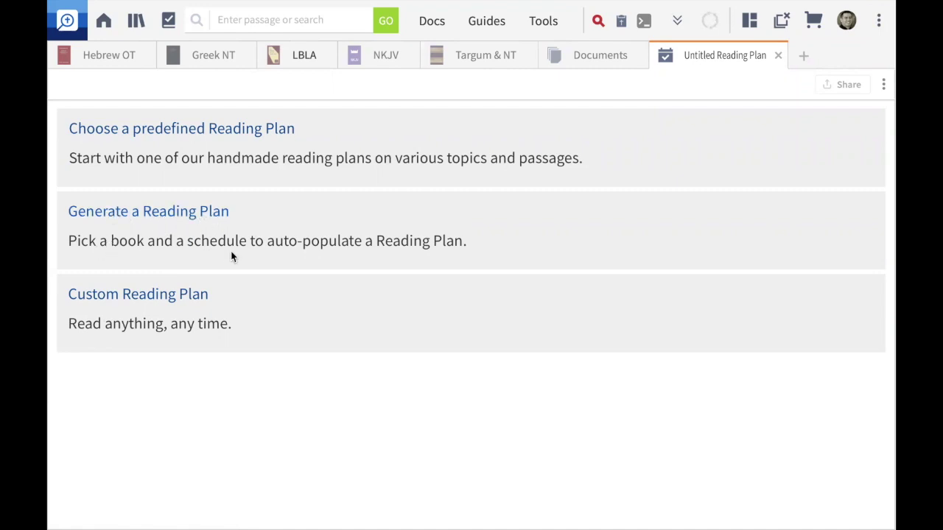
click(169, 214)
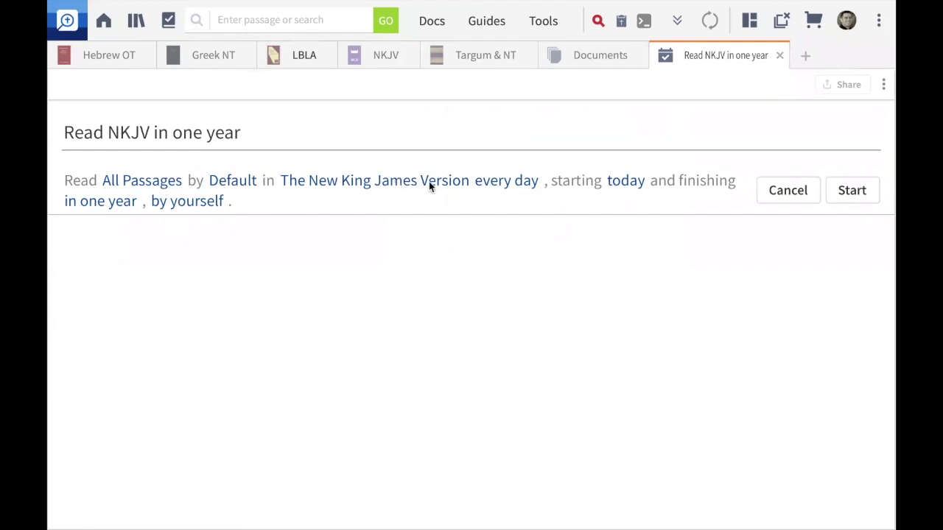
Search the plan's book list for "targum" and choose Targum and Testament Revisited as the book to read.
click(847, 193)
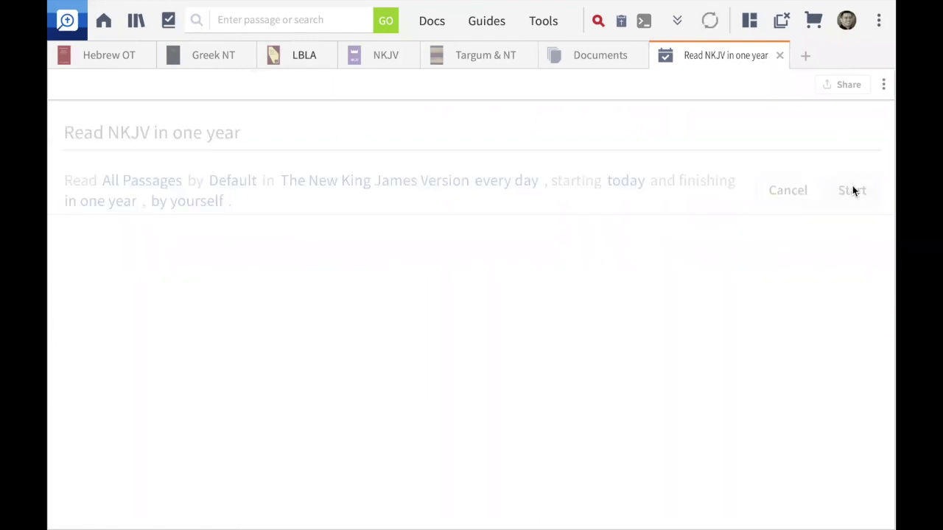
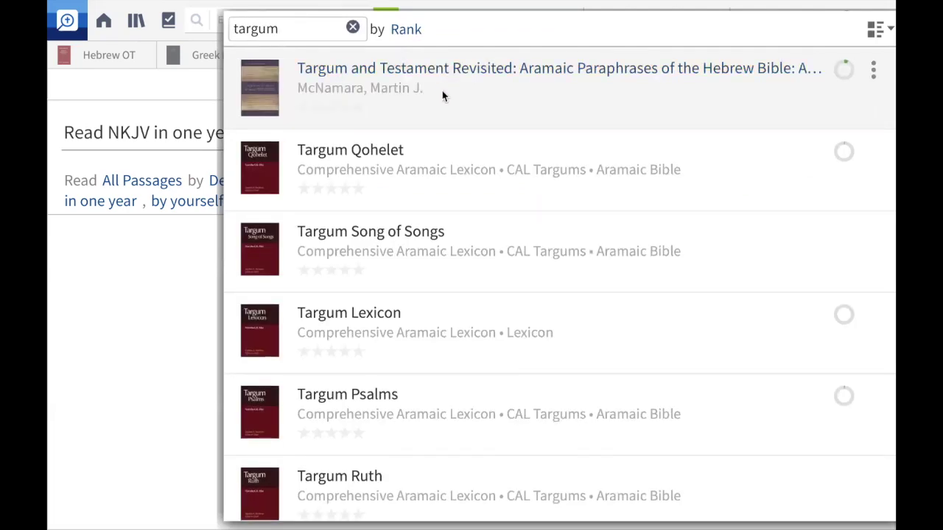
scroll(456, 173, down, 15)
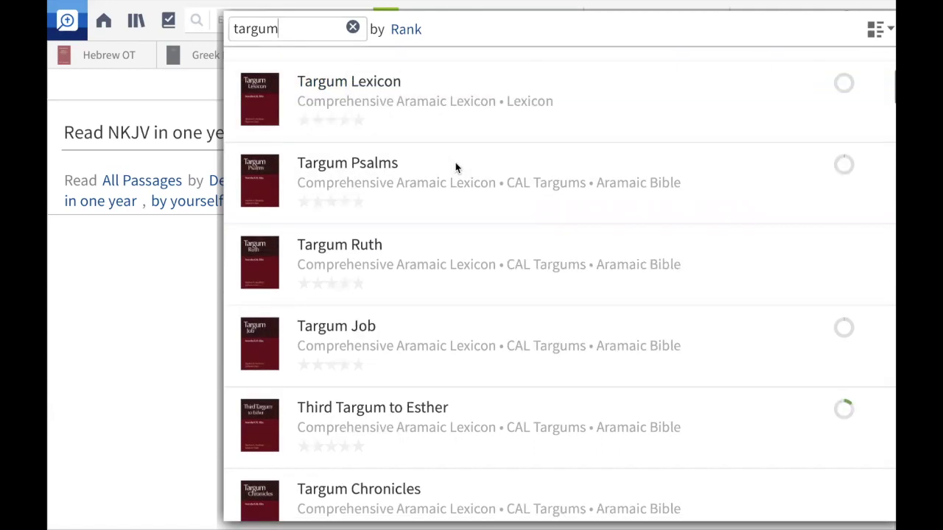
scroll(455, 168, up, 15)
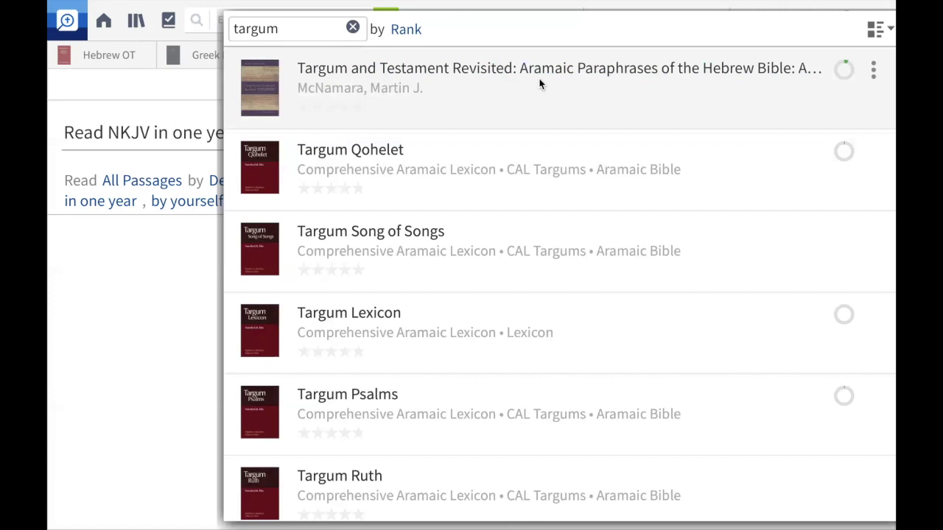
click(430, 69)
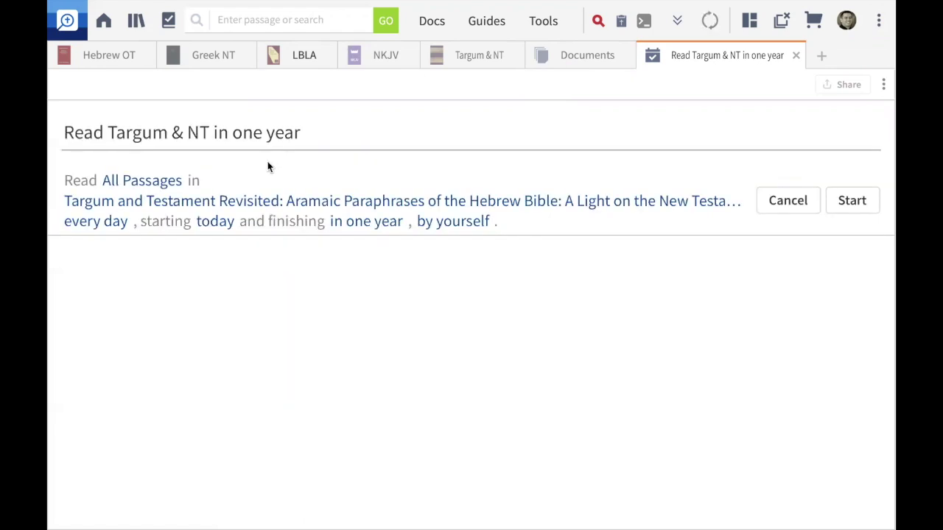
Limit the reading plan to the reference range 1-331 instead of all passages.
click(148, 183)
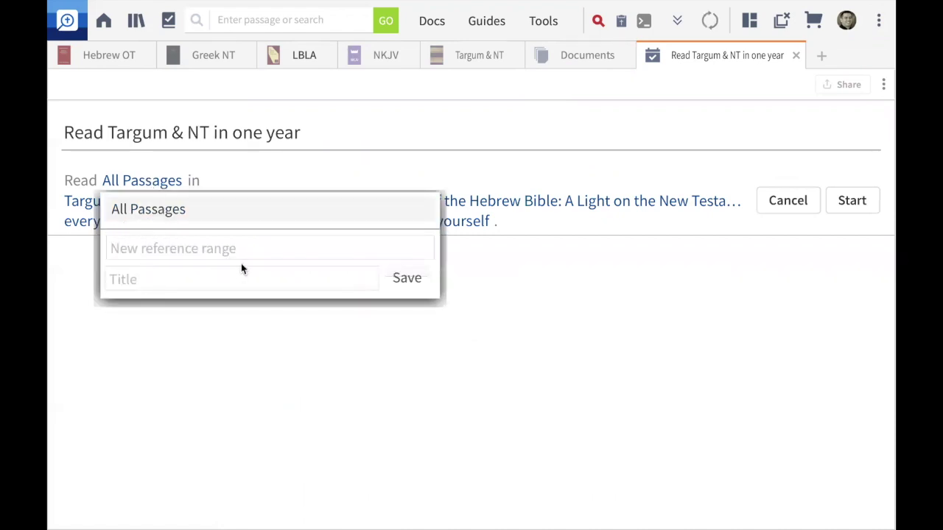
click(163, 250)
text(1-331)
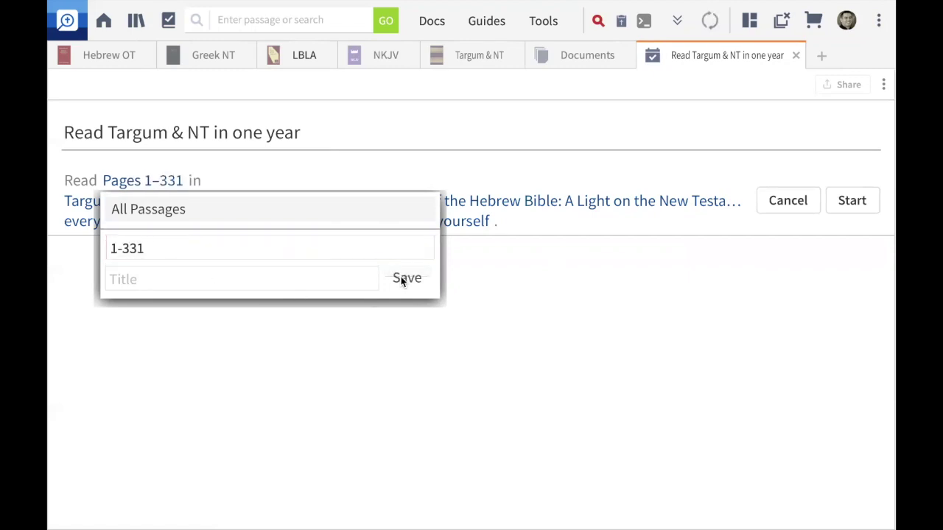
click(276, 176)
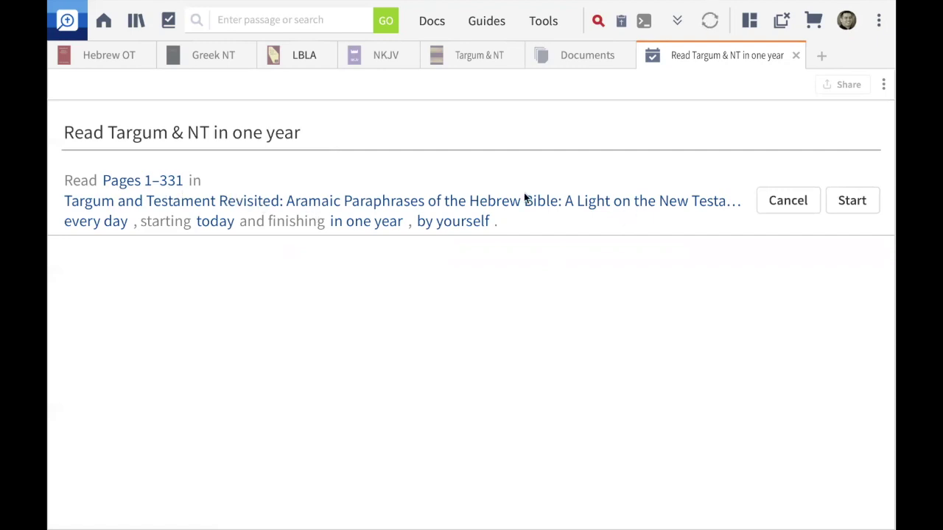
Try replacing the first word of the plan's title with the owner's name followed by "Reading".
click(110, 135)
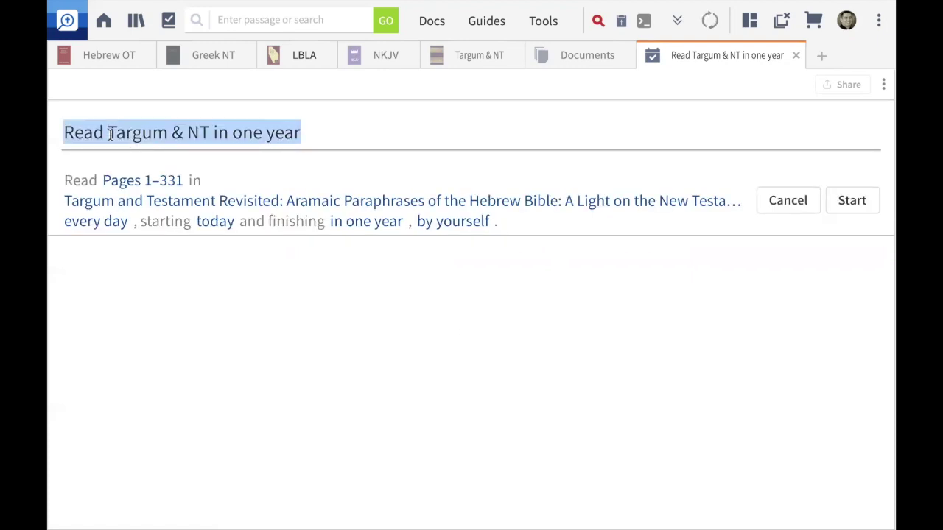
double_click(87, 134)
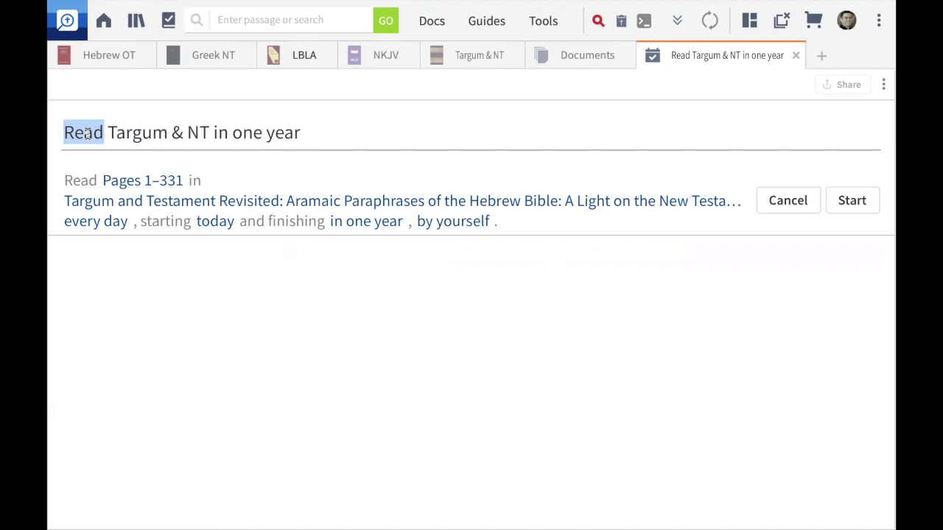
text(Medina's)
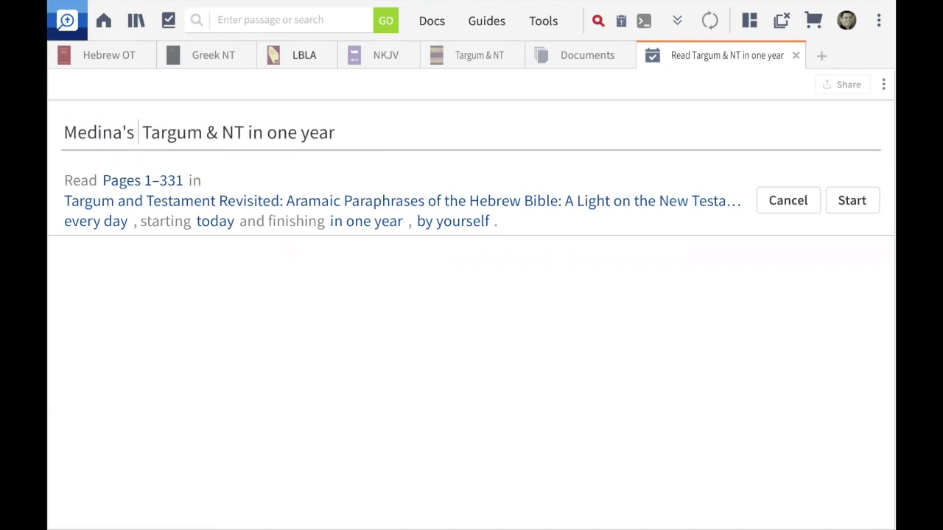
text( Reading)
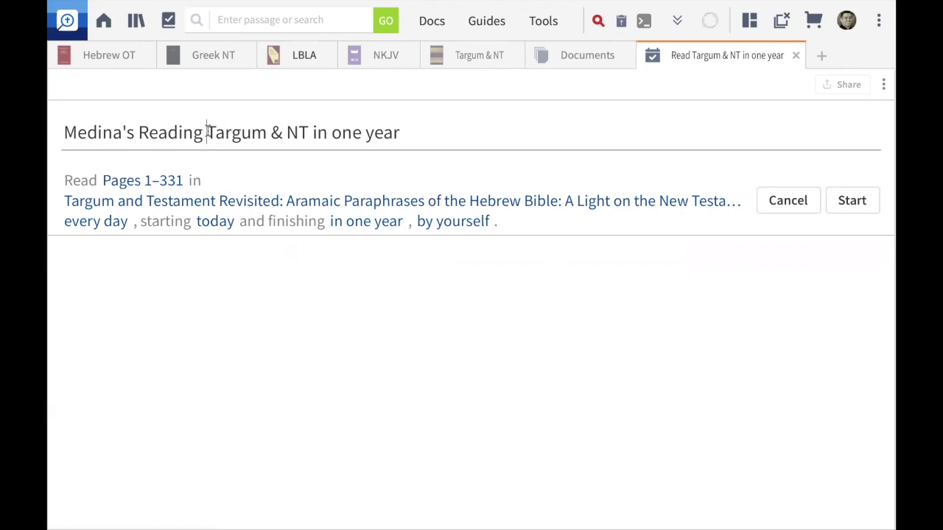
Retitle the reading plan "Targum & NT – 1 year".
drag(207, 131, 64, 103)
key(BackSpace)
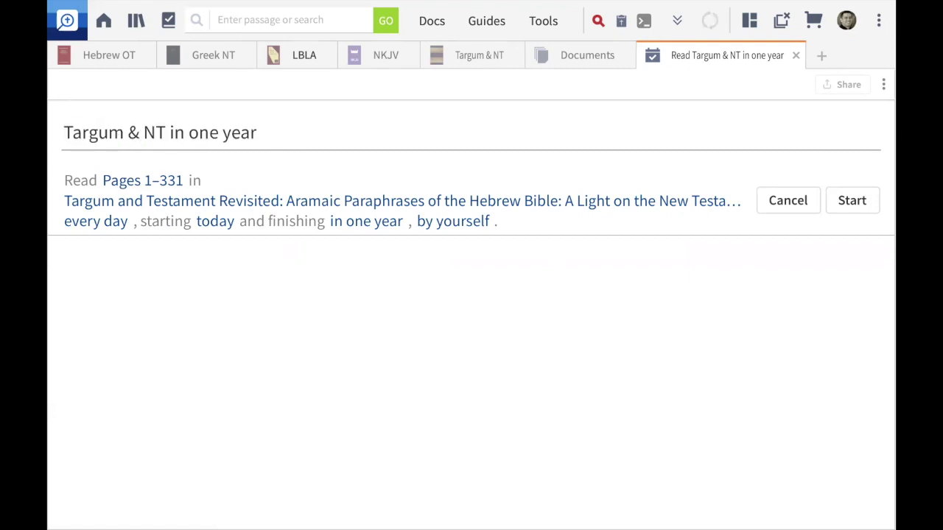
double_click(178, 132)
drag(178, 133, 197, 134)
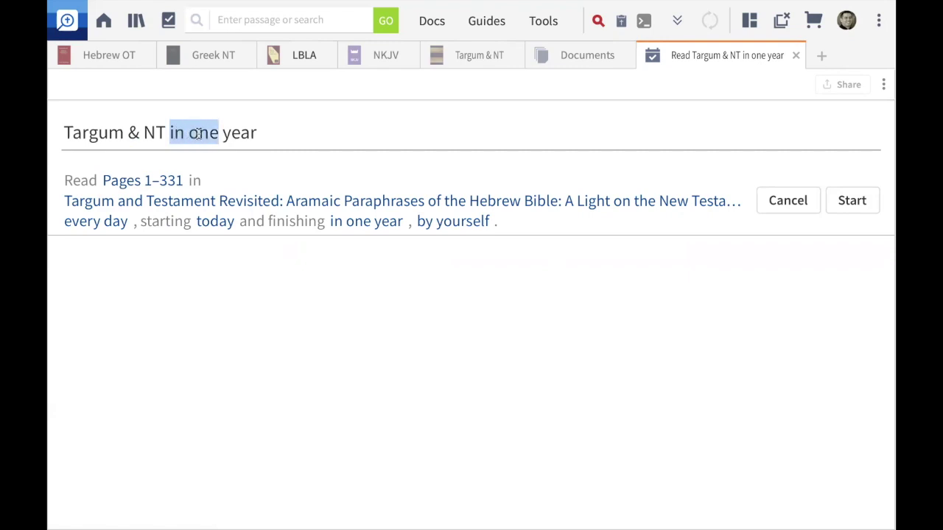
text(– 1)
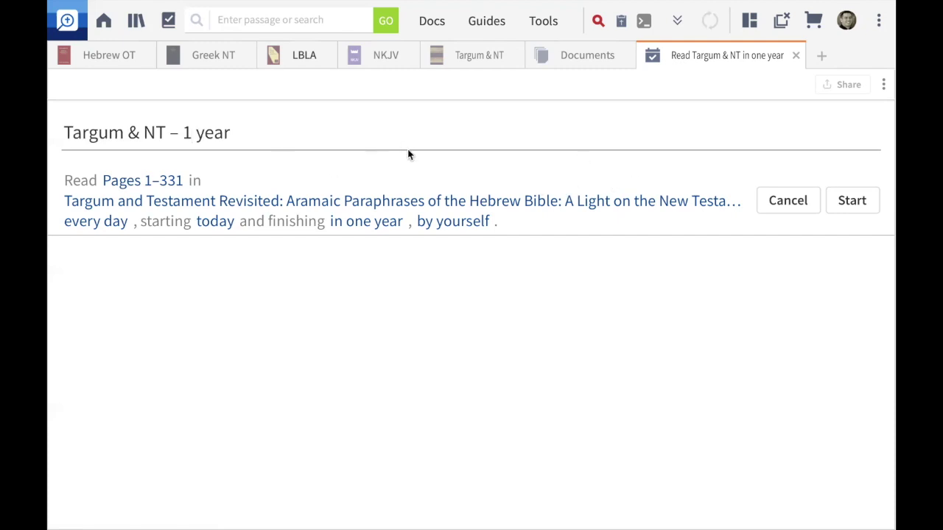
Set the plan's reading frequency to every weekday.
click(110, 222)
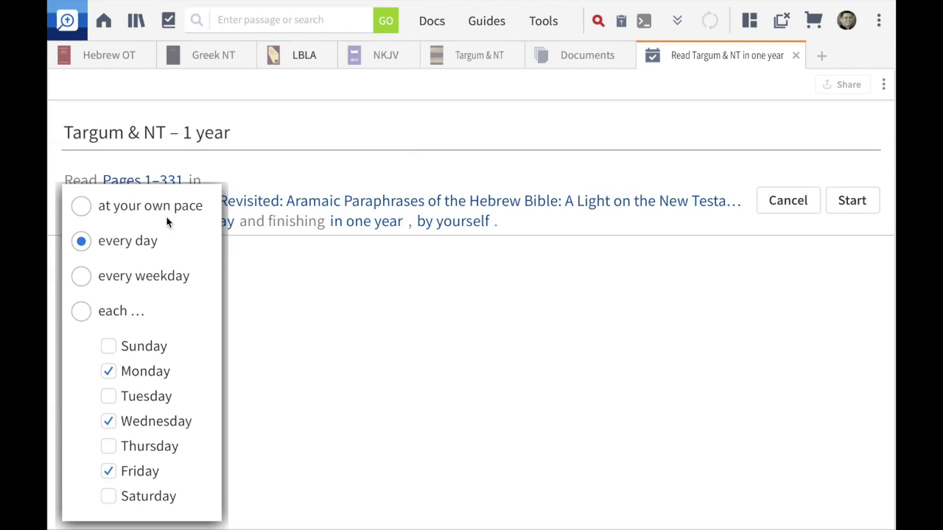
click(82, 276)
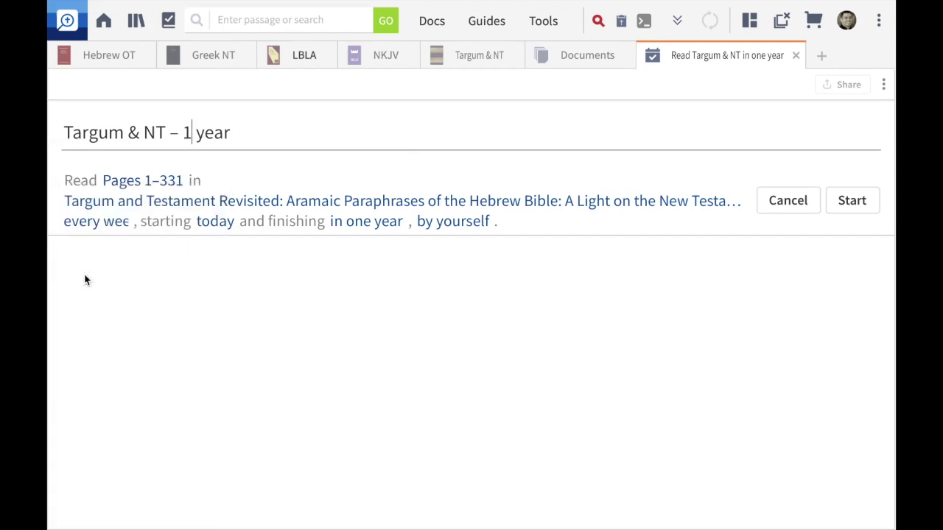
Schedule the reading sessions for each Tuesday, Thursday and Saturday only.
click(119, 225)
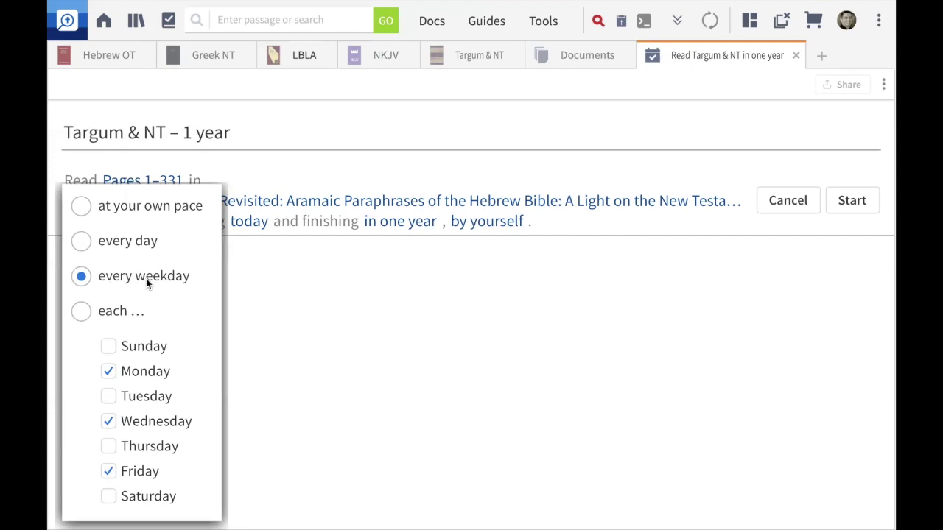
click(82, 312)
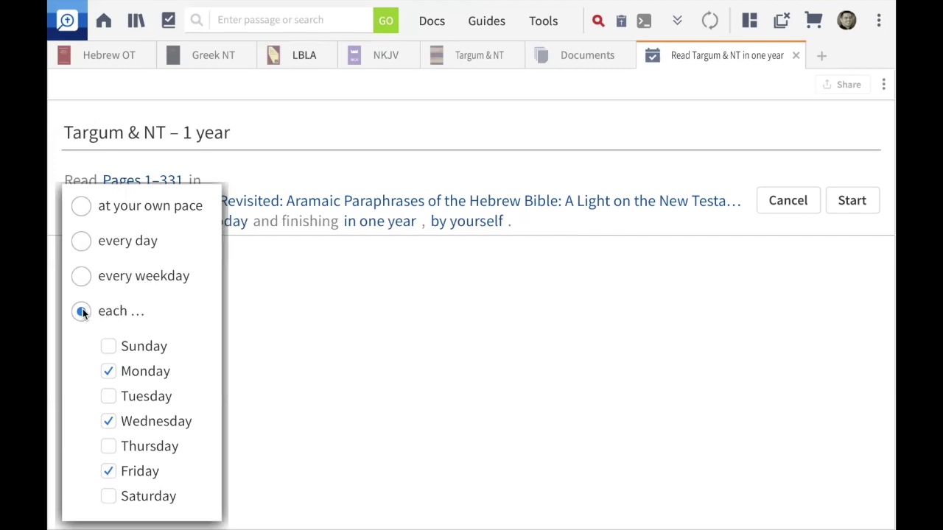
click(109, 371)
click(109, 398)
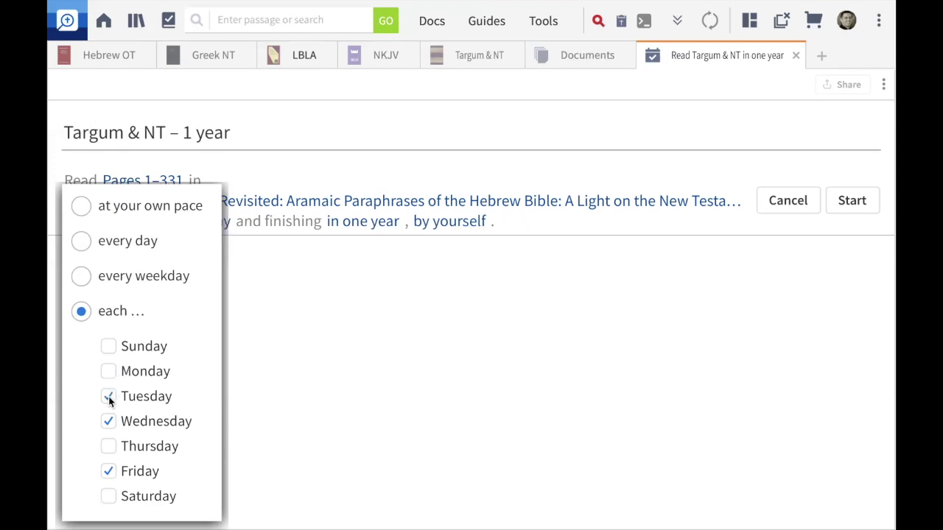
click(111, 446)
click(110, 472)
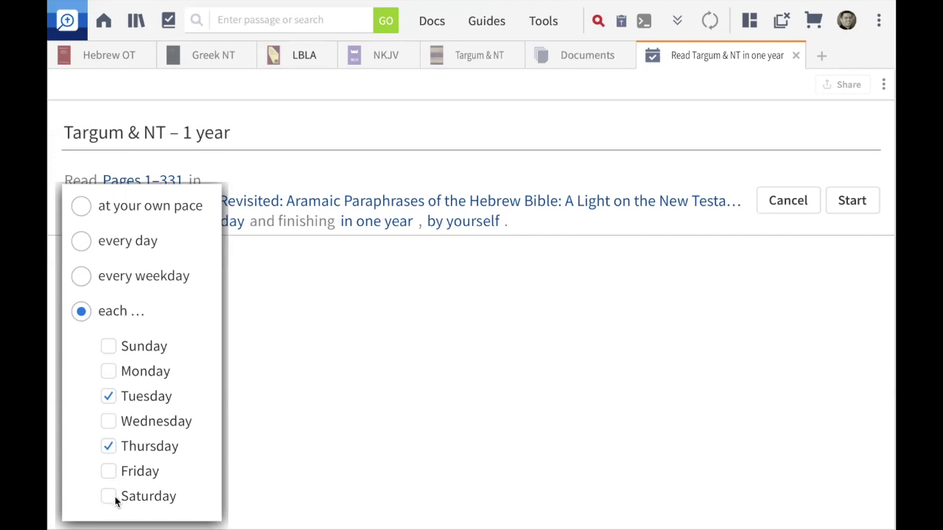
click(109, 497)
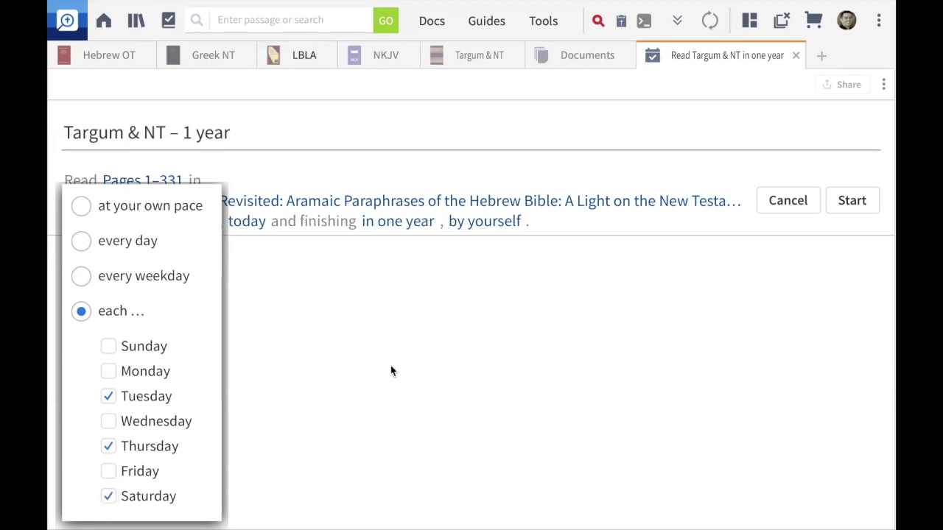
click(339, 289)
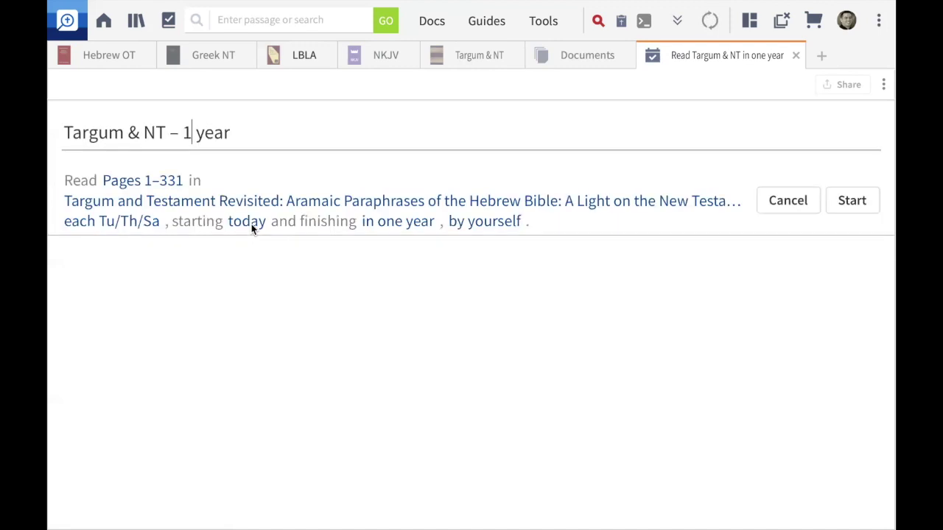
Try a six-month finishing period for the reading plan, and set it to 4 weeks instead.
click(394, 222)
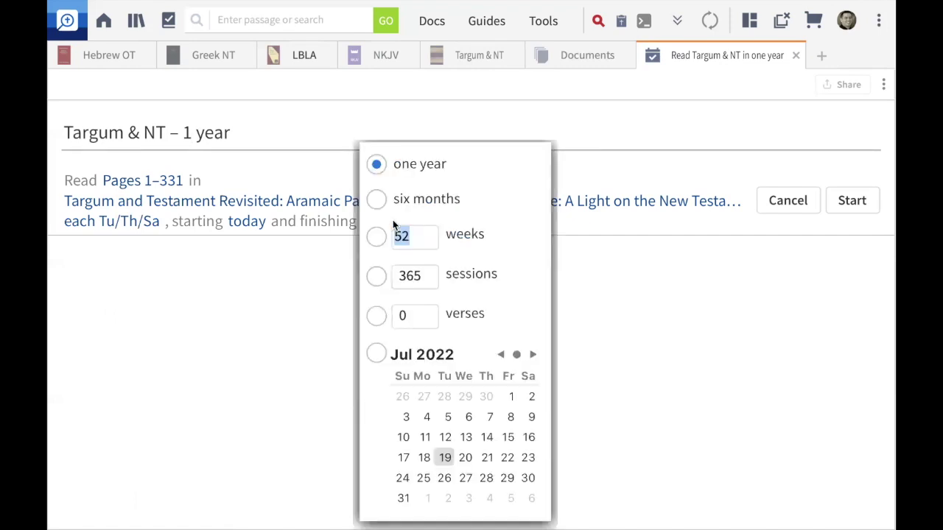
click(378, 200)
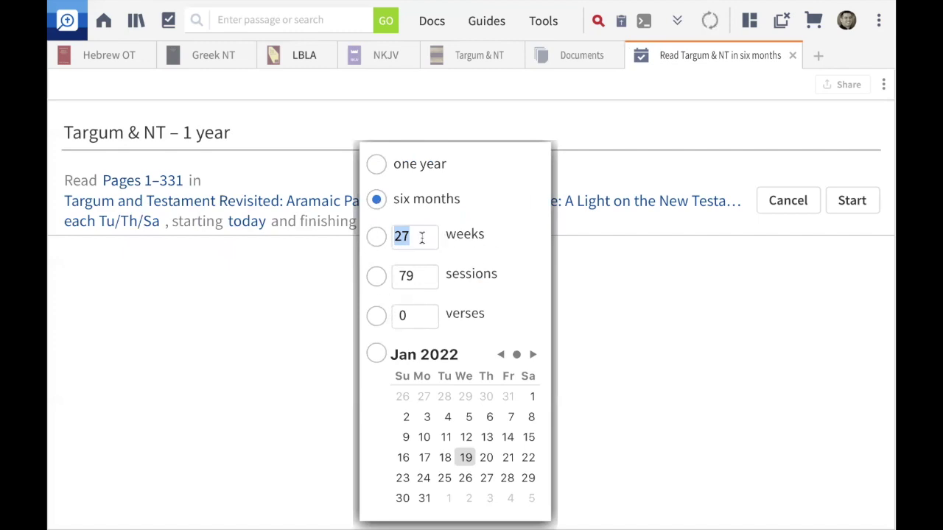
click(379, 237)
text(4)
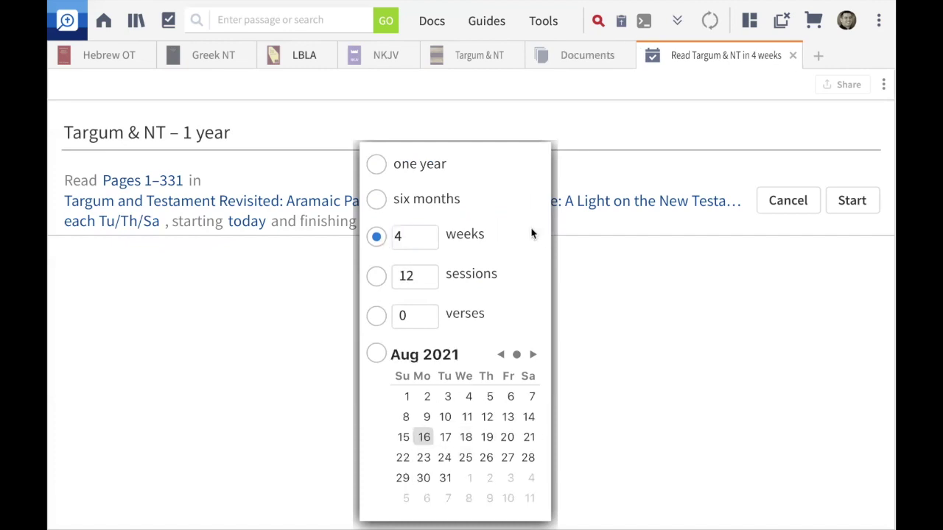
click(590, 292)
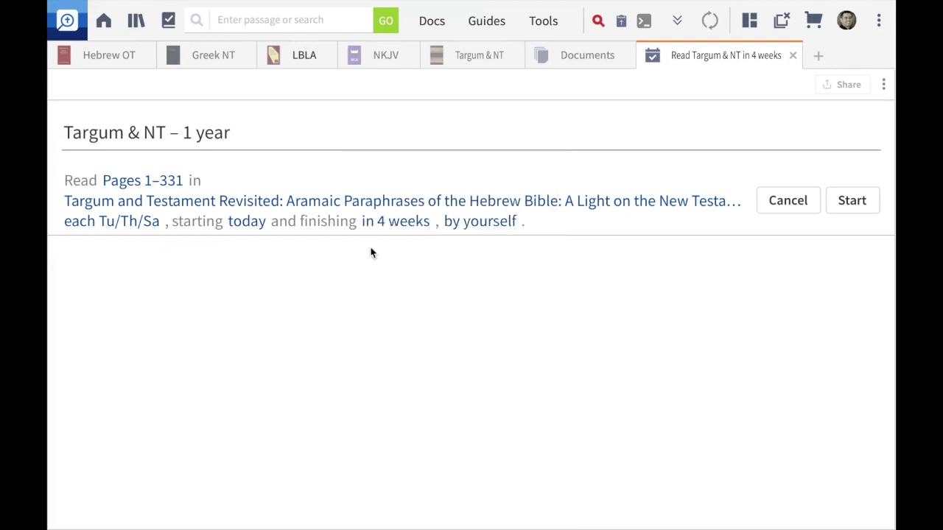
Check the group options while keeping the plan by yourself, and start the plan to review its calendar sessions.
click(479, 221)
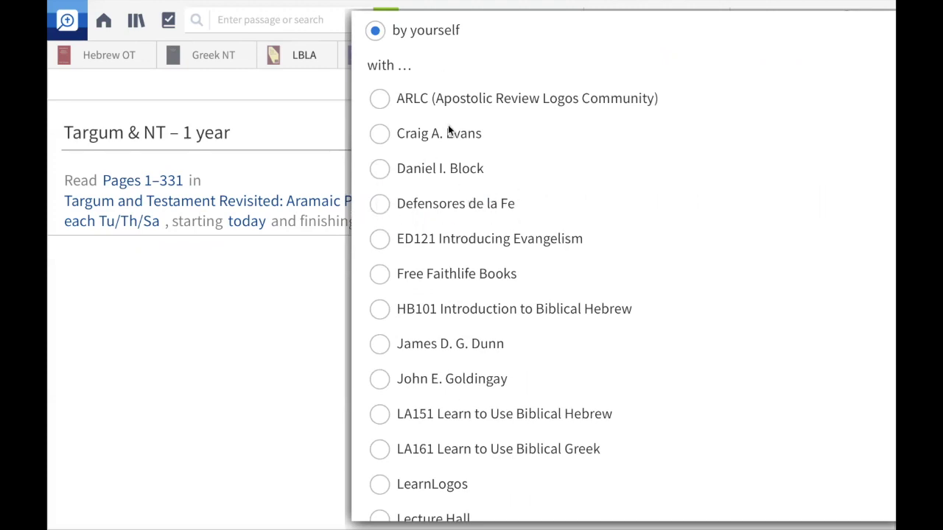
click(301, 332)
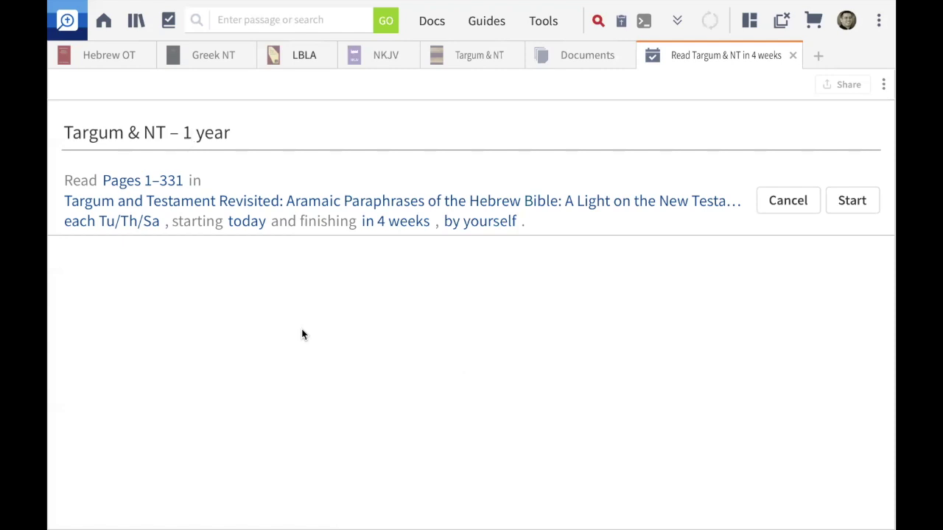
click(852, 201)
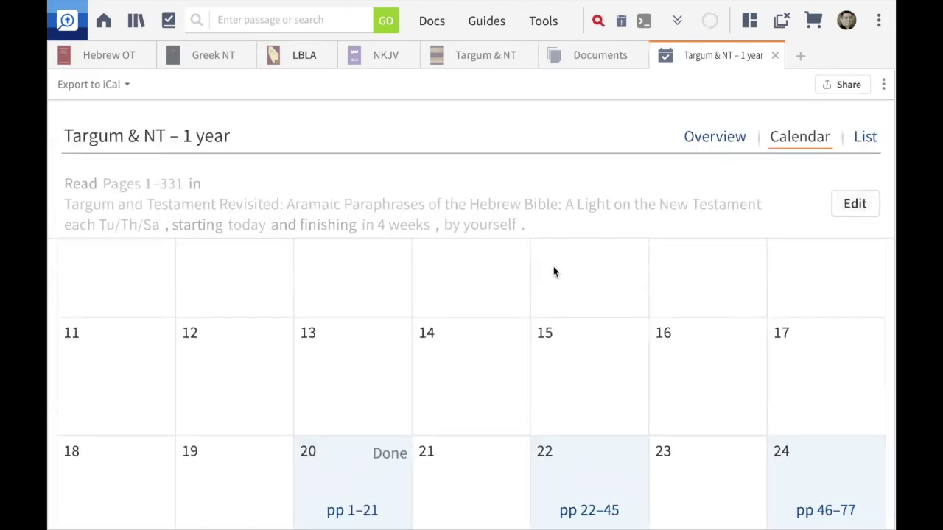
scroll(616, 450, down, 1)
scroll(616, 449, down, 1)
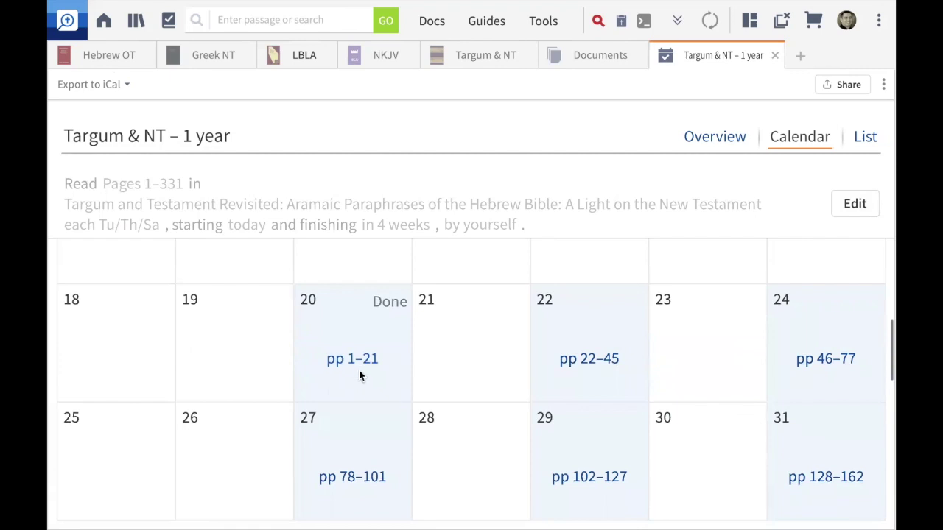
mouse_move(379, 367)
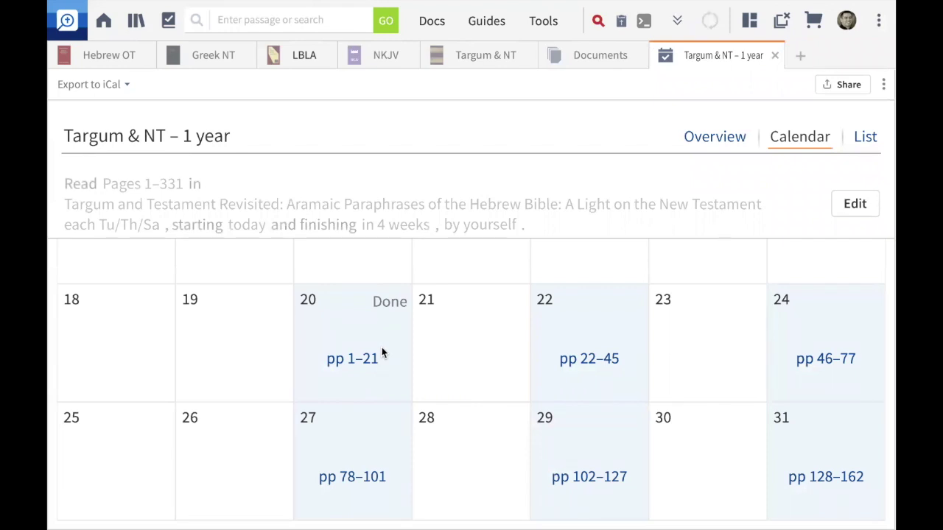
Edit the started reading plan so that it finishes in one year.
click(849, 206)
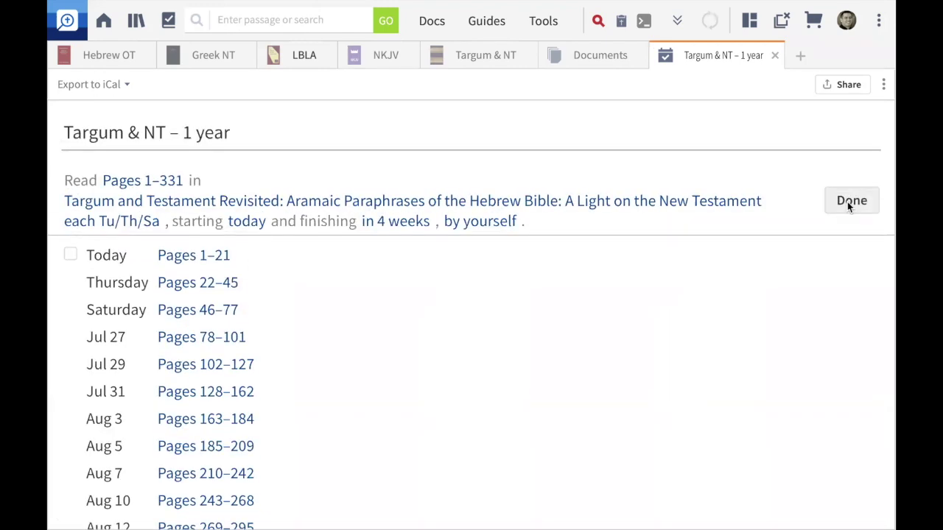
click(395, 224)
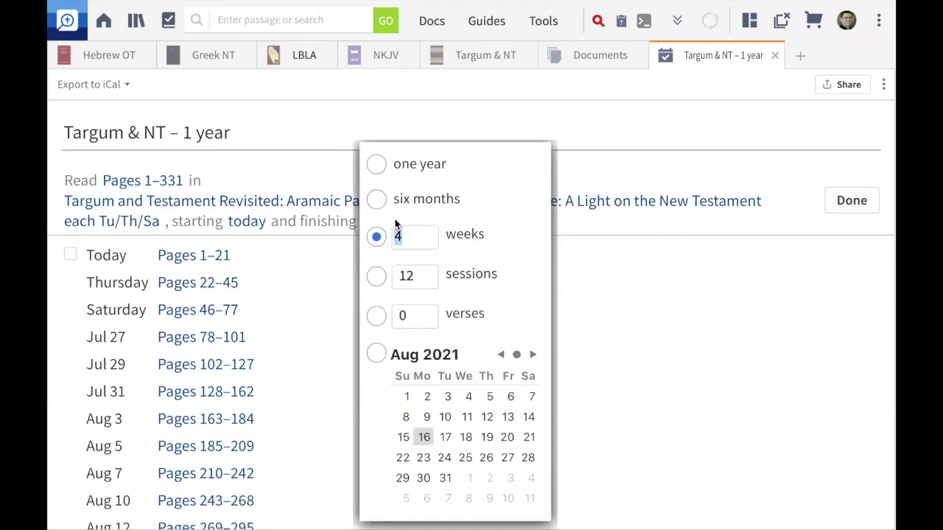
click(377, 164)
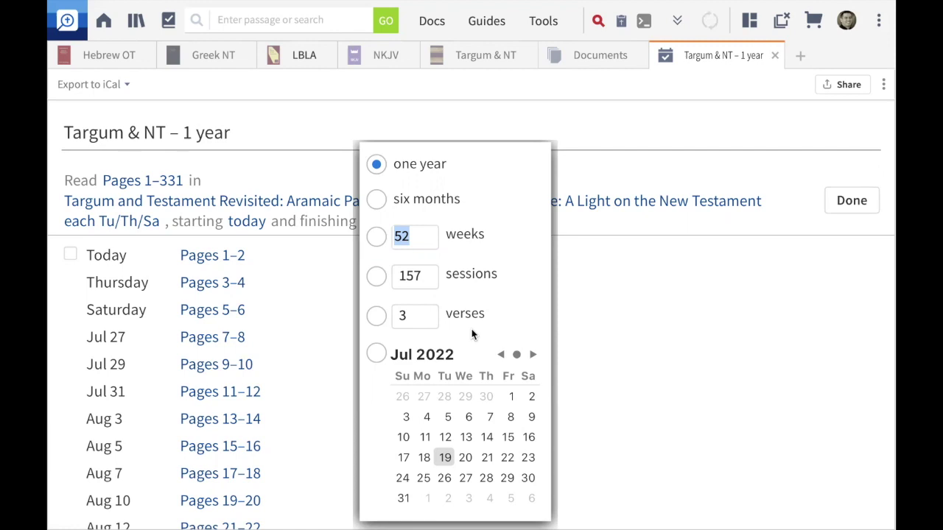
click(630, 288)
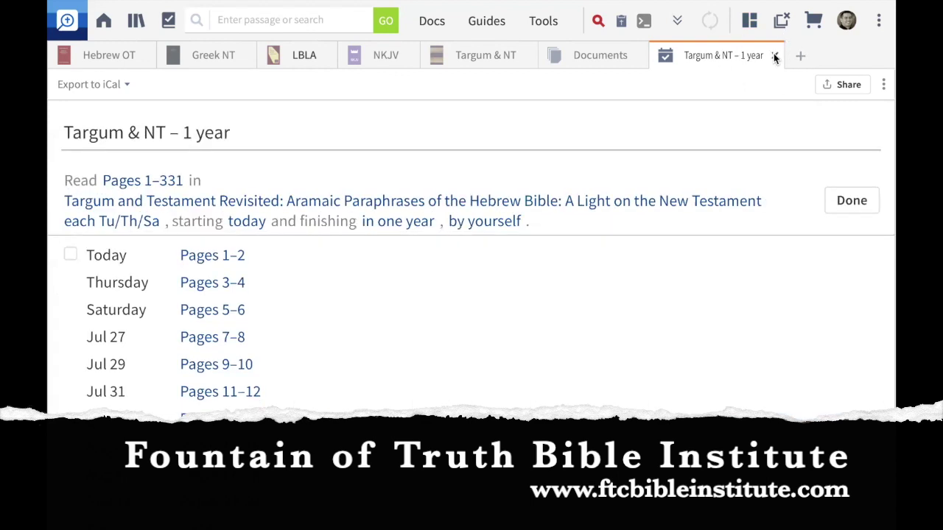
Close the reading plan, the Documents list and the Targum & NT book.
click(774, 56)
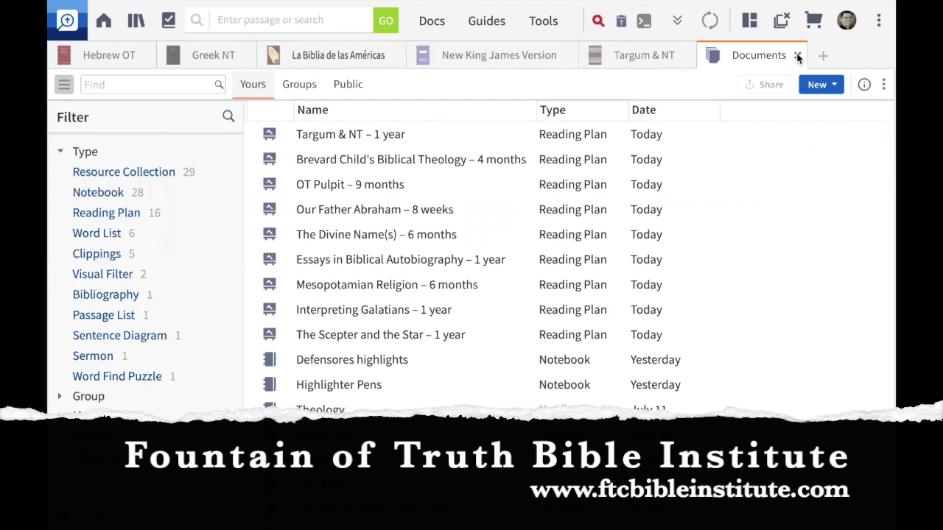
click(798, 56)
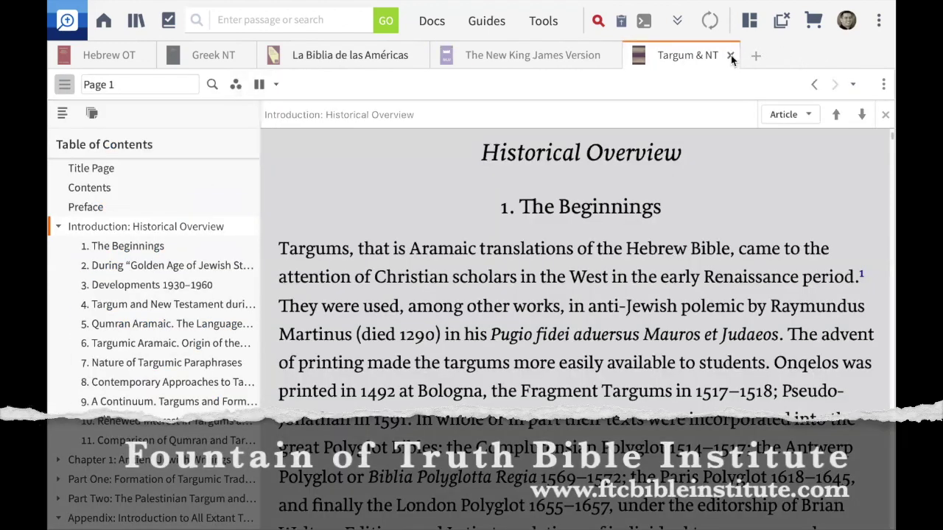
click(731, 55)
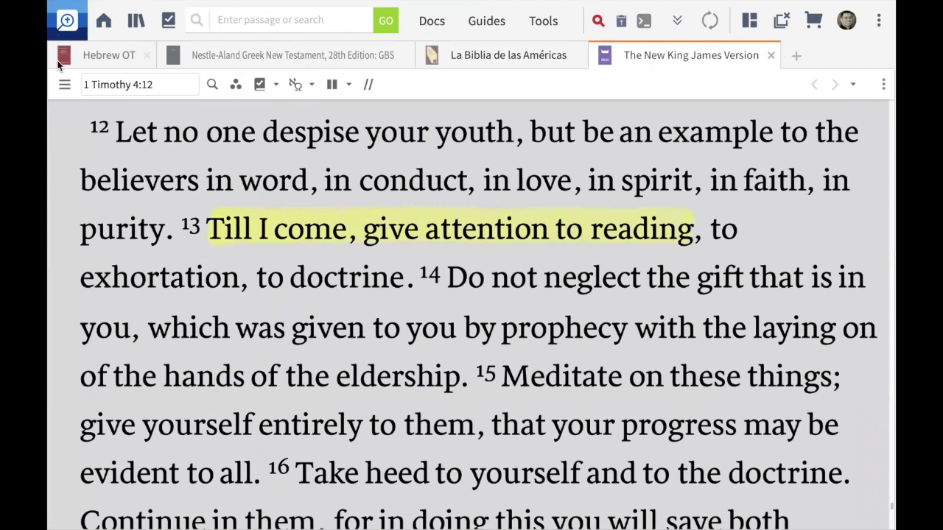
Open today's reading of the "Targum & NT – 1 year" plan from the Home dashboard.
click(104, 24)
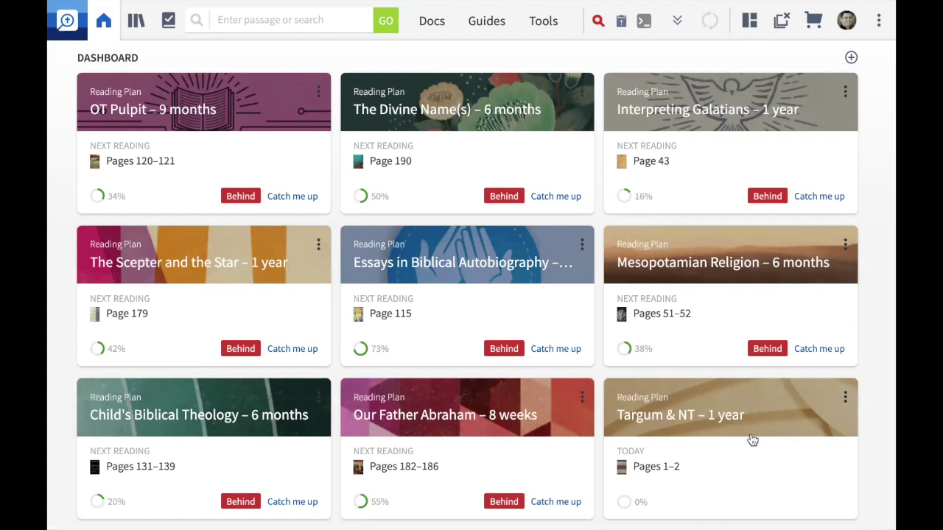
scroll(752, 440, down, 3)
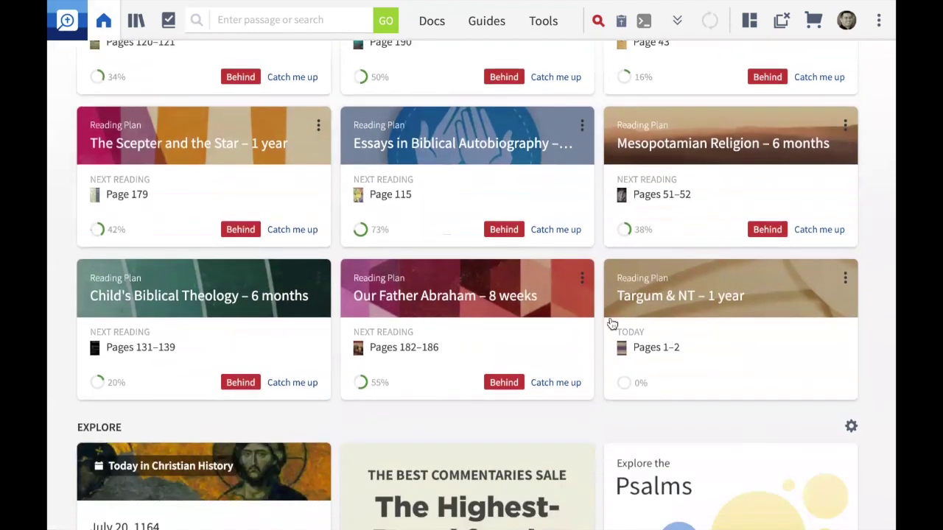
mouse_move(593, 14)
mouse_move(604, 321)
mouse_down()
mouse_move(676, 347)
mouse_move(719, 404)
mouse_up()
mouse_move(527, 8)
mouse_move(741, 204)
mouse_down()
mouse_move(823, 248)
mouse_move(855, 252)
mouse_up()
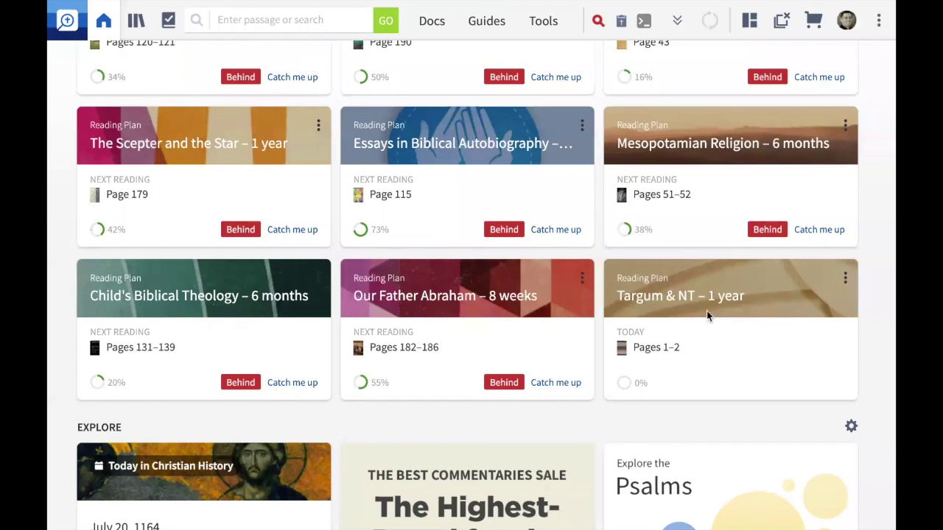
click(676, 295)
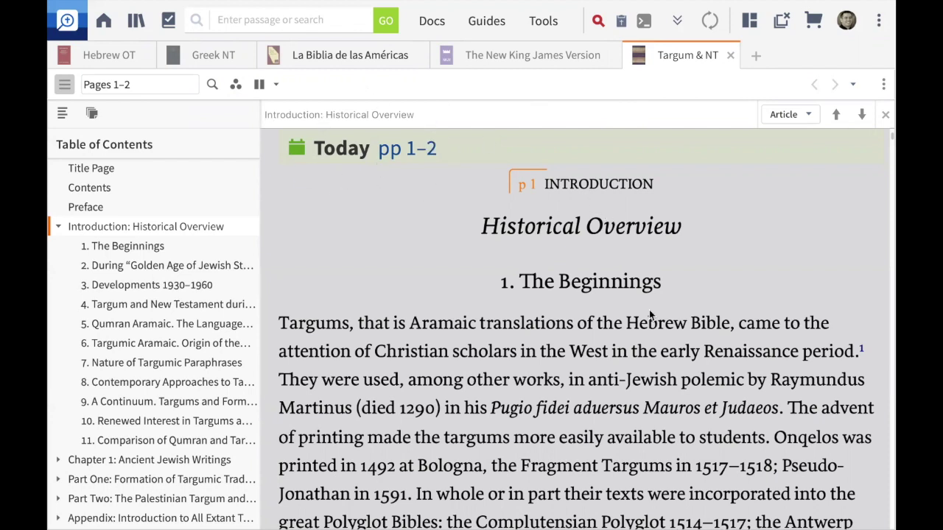
Go through pages 1–2 of the book and mark today's reading session as done.
scroll(649, 313, down, 5)
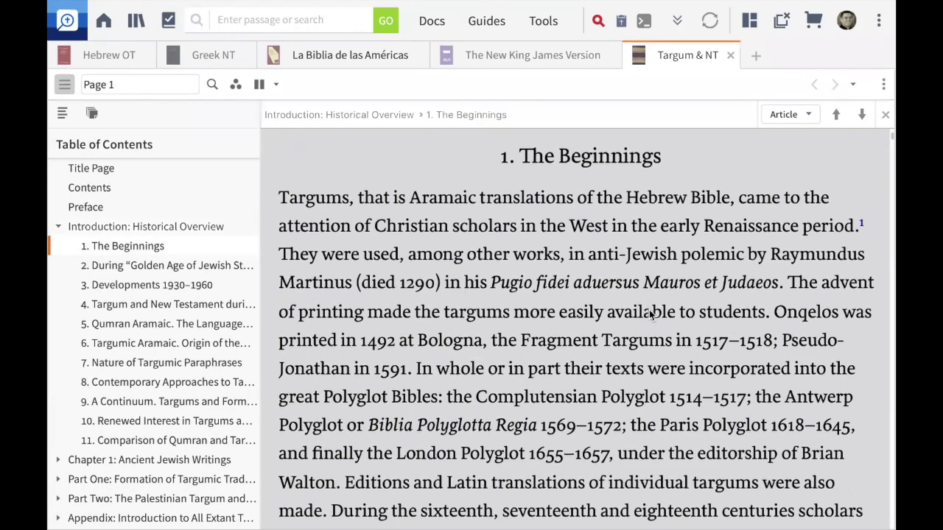
scroll(649, 313, down, 12)
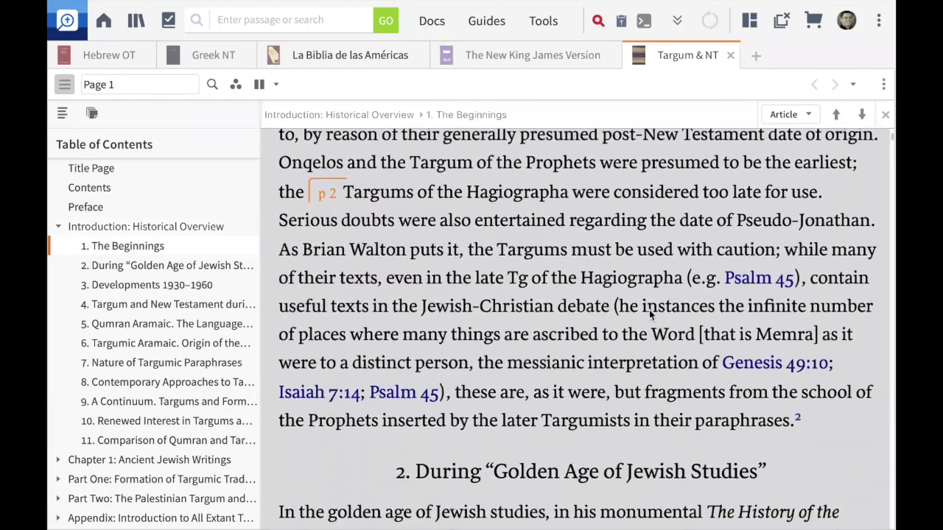
scroll(649, 310, down, 10)
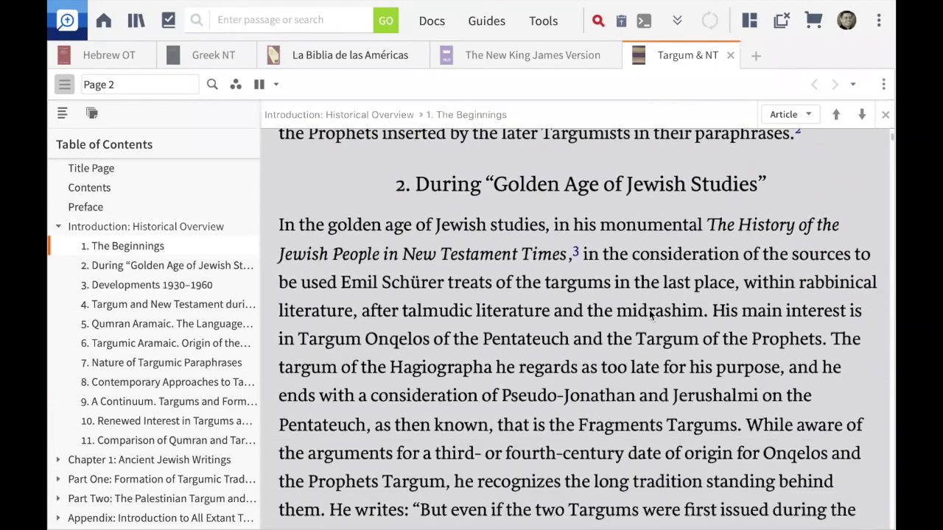
scroll(649, 310, down, 3)
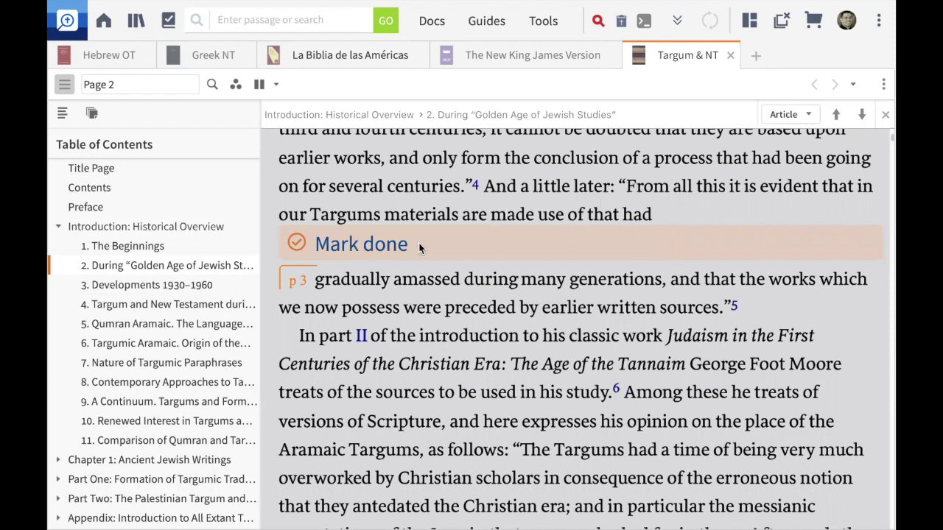
scroll(621, 232, down, 1)
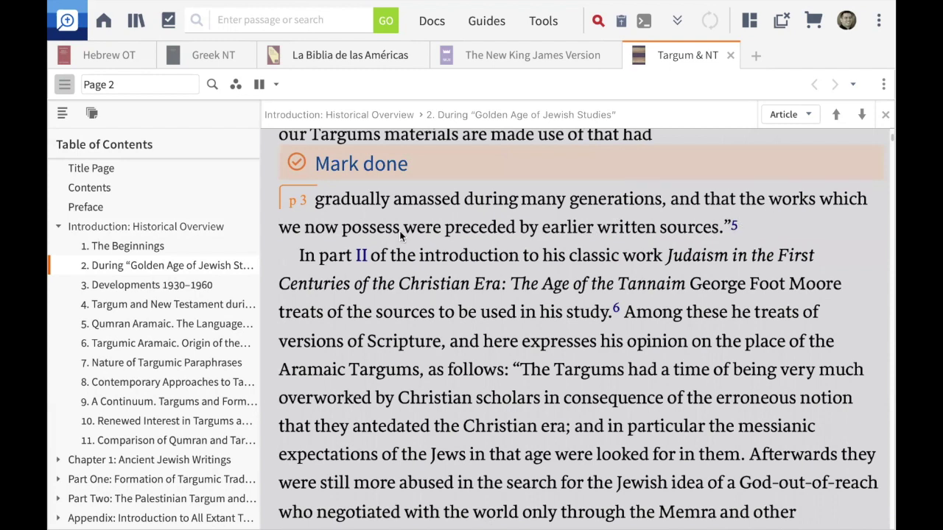
click(346, 165)
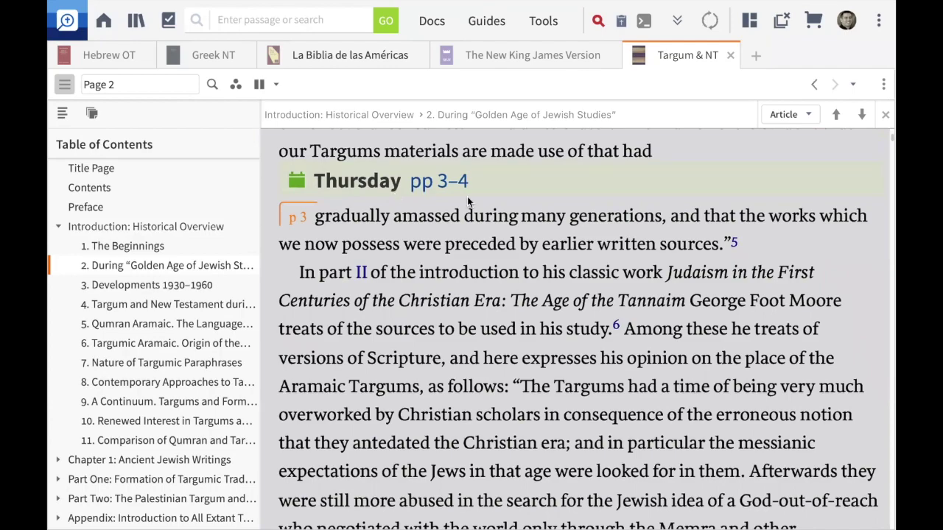
Examine the text before and after the Thursday pp 3–4 session marker in the book.
scroll(467, 196, up, 10)
scroll(467, 197, up, 2)
scroll(467, 196, down, 15)
scroll(467, 199, up, 3)
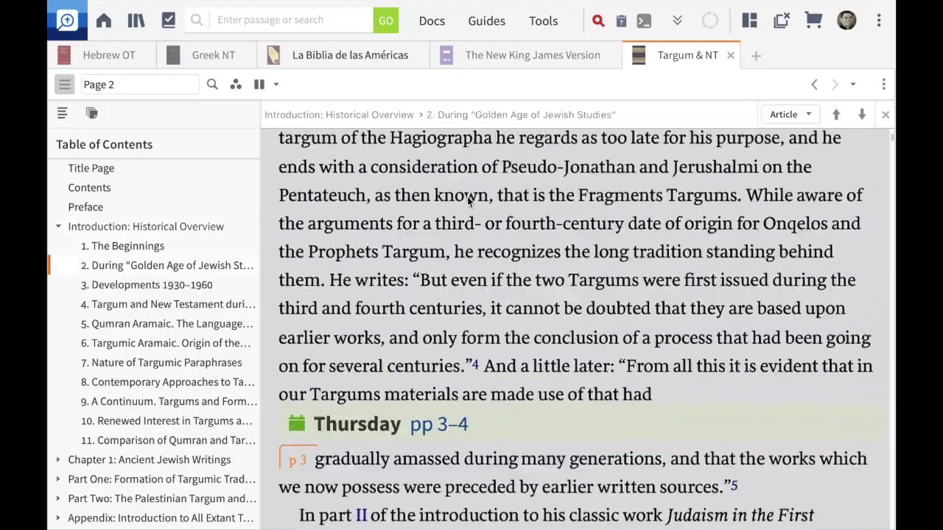
scroll(467, 199, down, 7)
scroll(467, 196, up, 7)
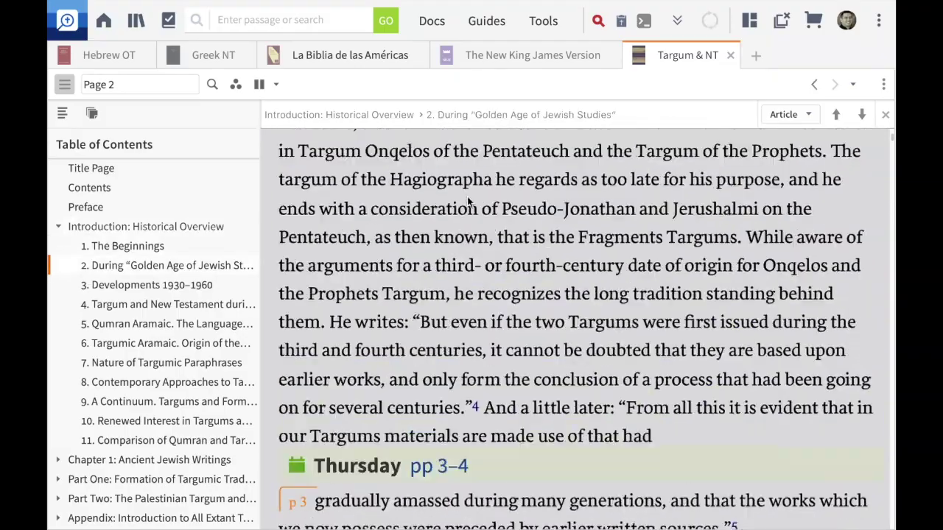
scroll(467, 197, down, 5)
scroll(467, 196, up, 5)
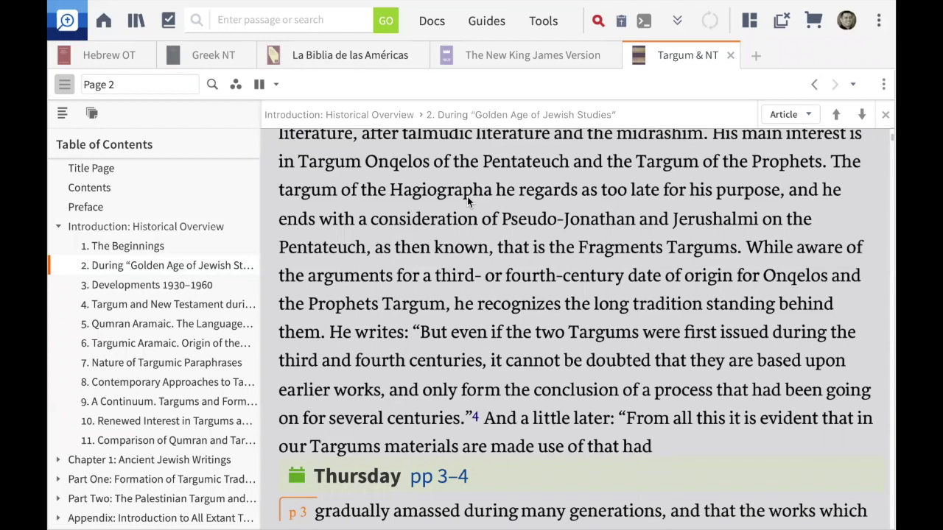
Close the book and reorder the Home dashboard cards, placing "Targum & NT – 1 year" first and "The Divine Name(s) – 6 months" second.
click(730, 55)
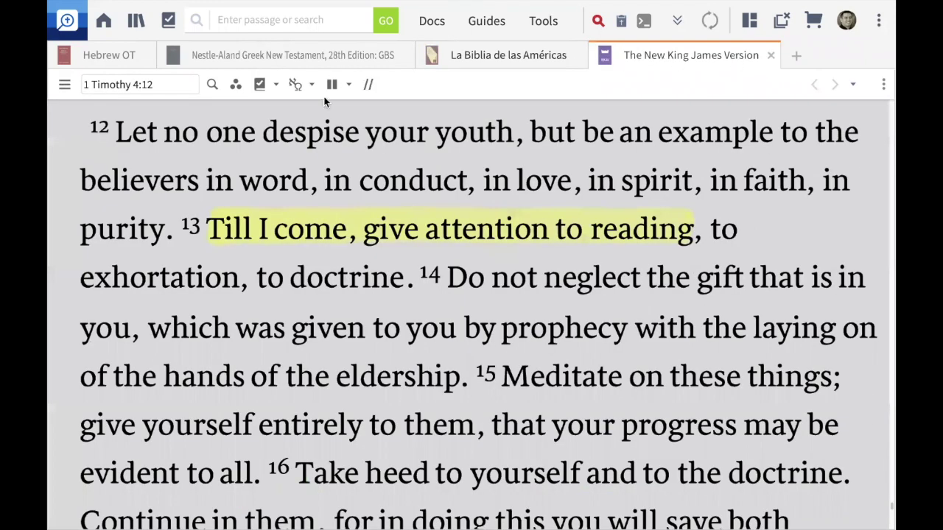
click(103, 22)
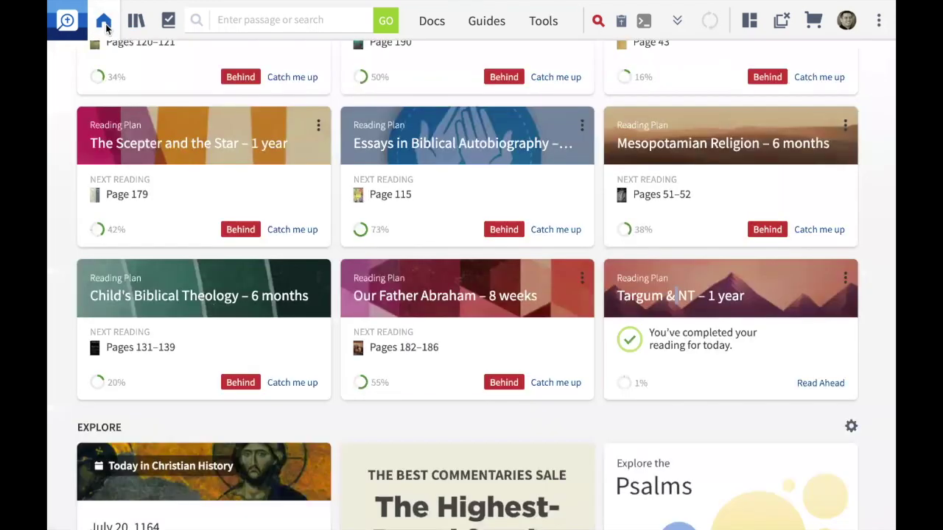
drag(686, 286, 137, 132)
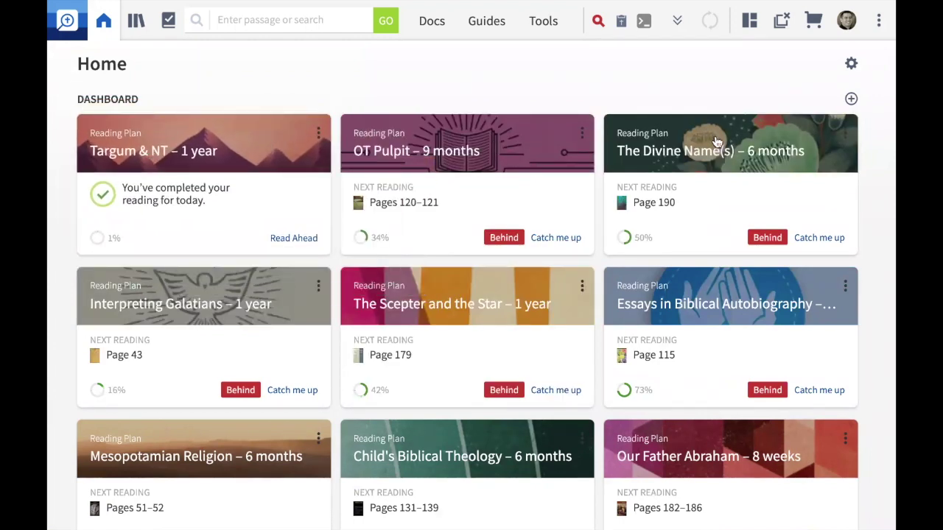
drag(647, 121, 449, 133)
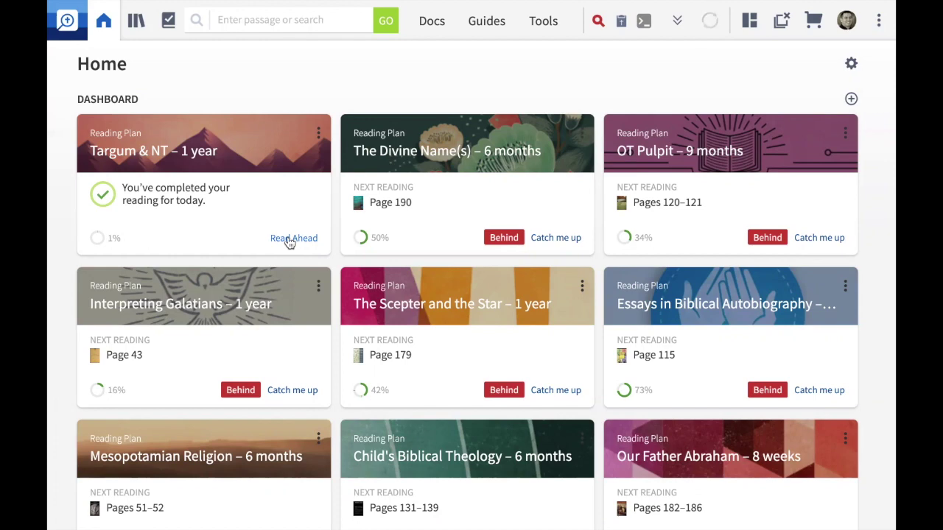
Read ahead in the "Targum & NT – 1 year" plan and go back to page 3 in the book.
click(289, 238)
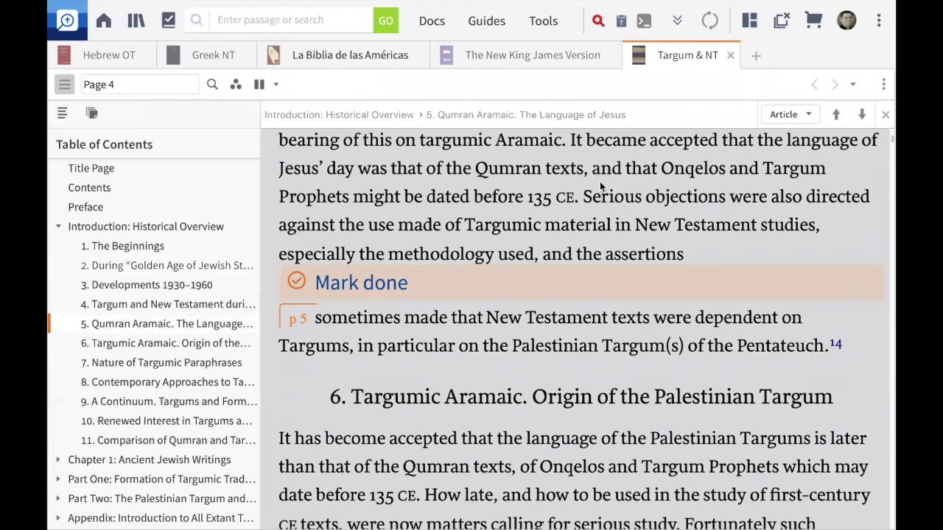
scroll(581, 215, up, 1)
scroll(581, 215, up, 20)
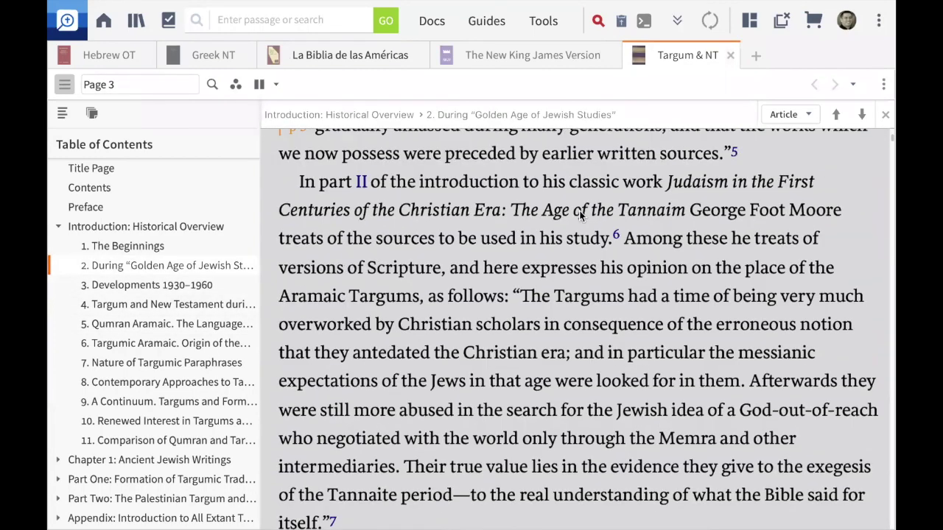
Review the start of the Thursday pp 3–4 session and close the Targum & NT book.
scroll(580, 215, up, 5)
scroll(580, 215, down, 4)
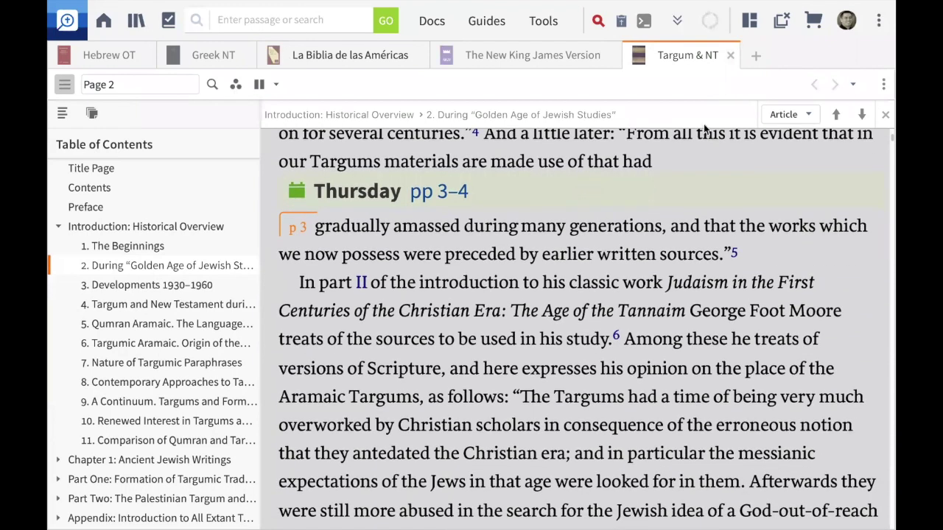
click(730, 58)
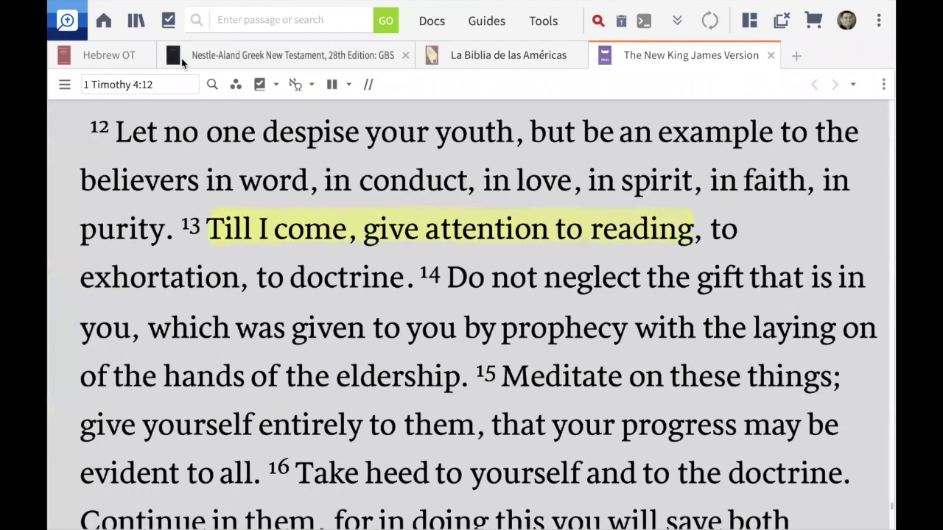
Open "The Scepter and the Star – 1 year" plan from Home, review its page 179 session through the end marker, and close the book.
click(104, 22)
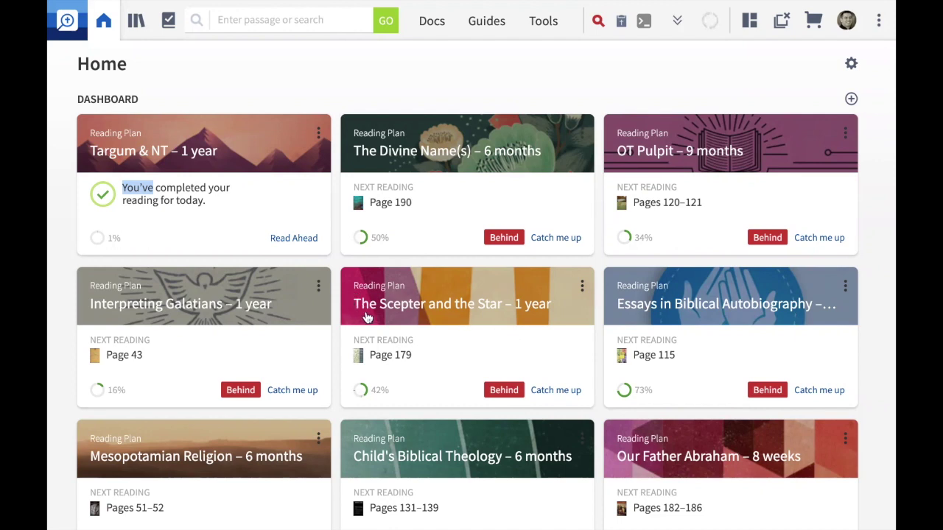
click(453, 306)
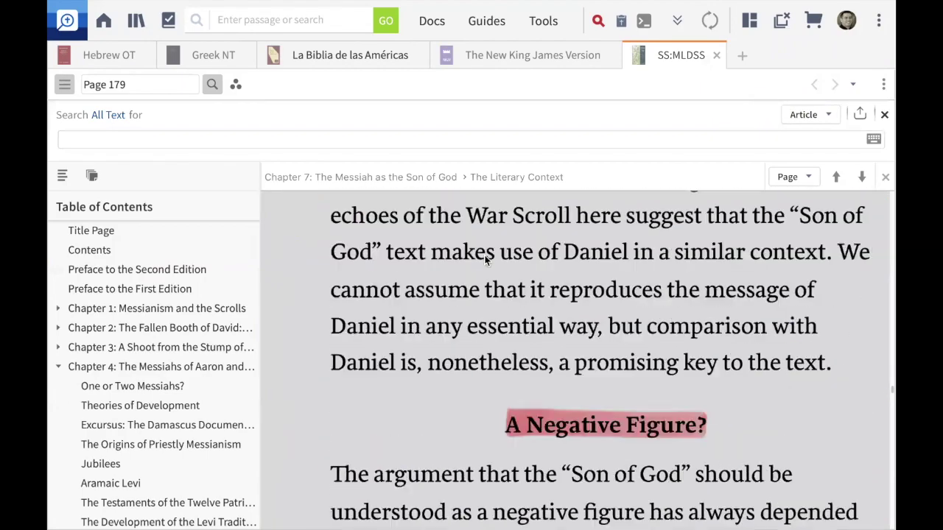
scroll(484, 254, up, 10)
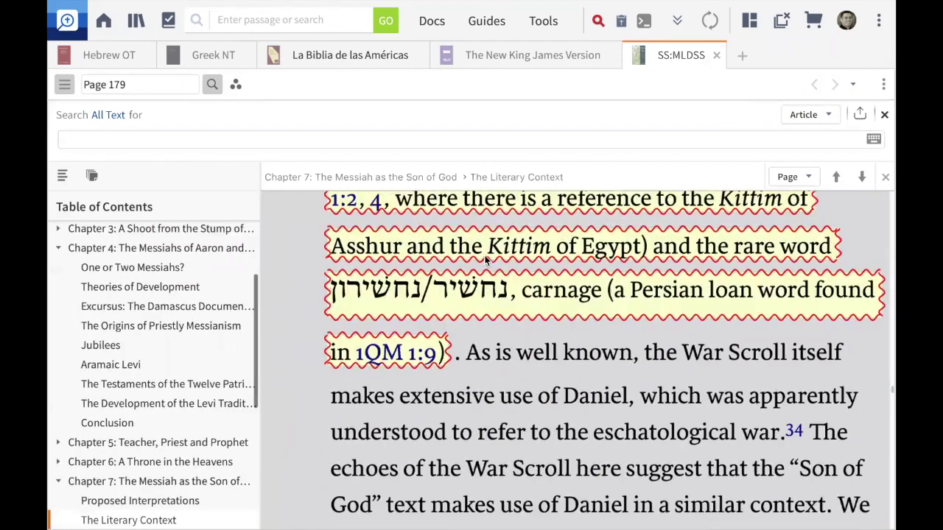
scroll(485, 258, down, 3)
scroll(484, 258, up, 1)
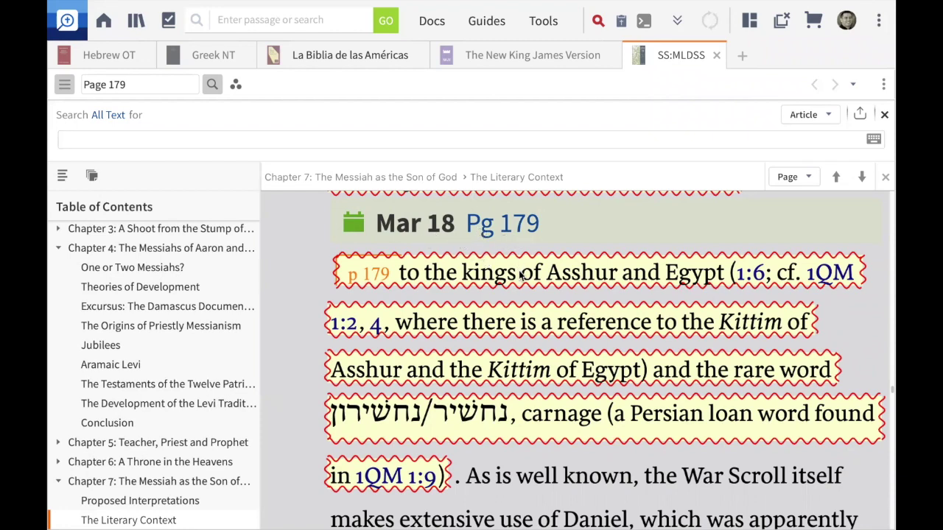
scroll(519, 274, down, 12)
scroll(519, 274, down, 20)
scroll(520, 274, up, 2)
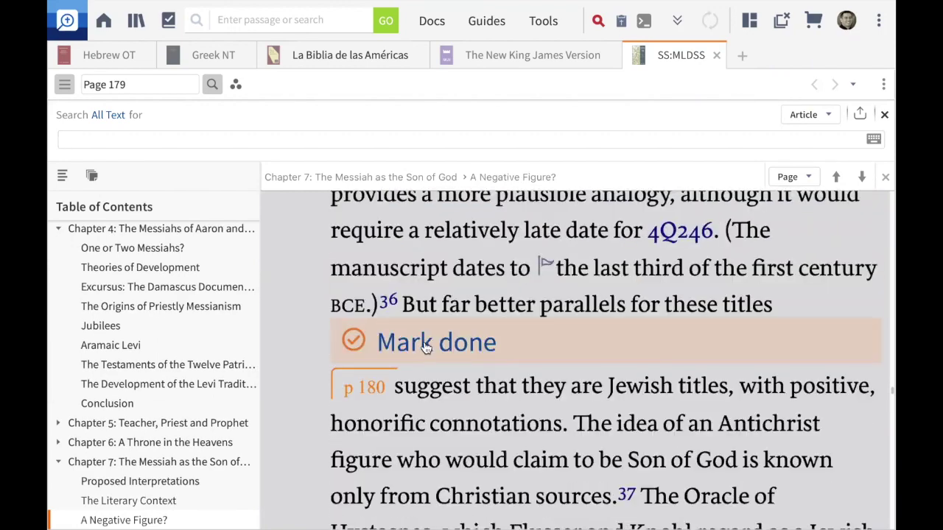
click(716, 56)
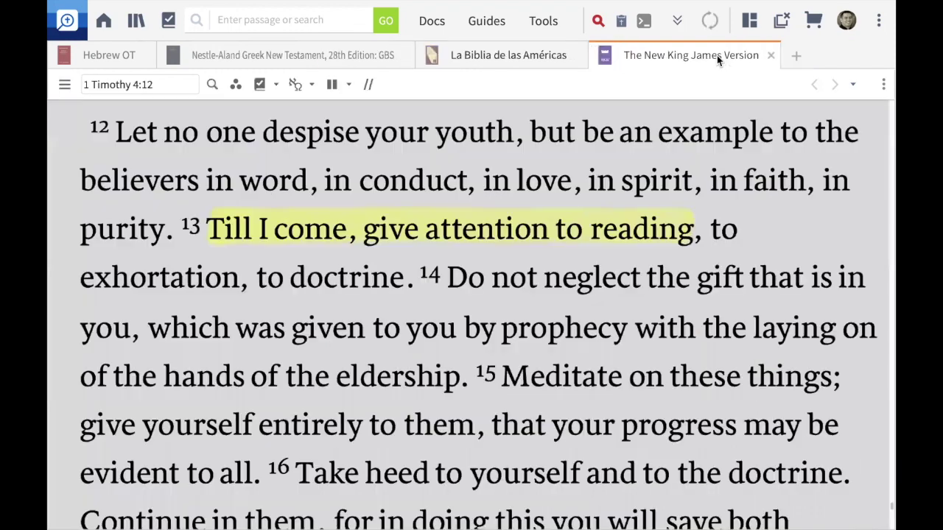
Clear the previous search in the library and search it for "messiah".
click(104, 22)
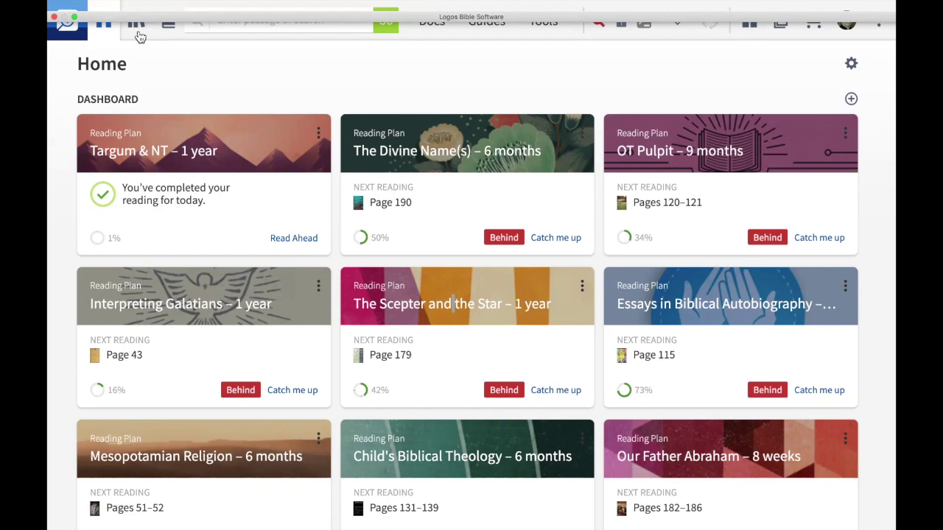
click(103, 22)
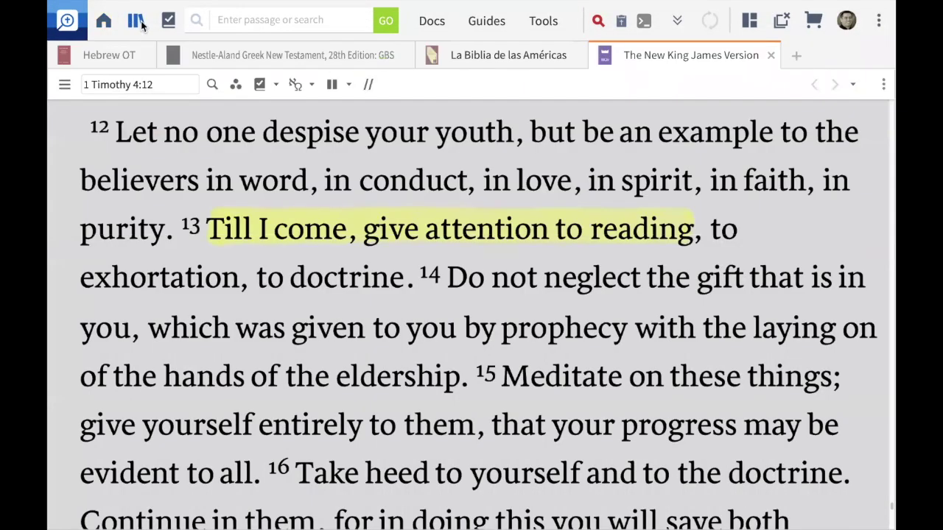
click(136, 22)
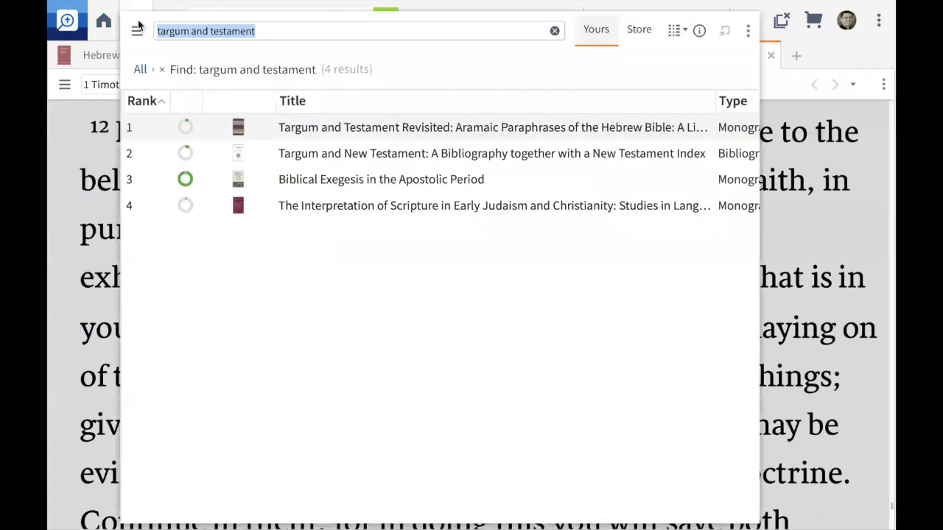
key(BackSpace)
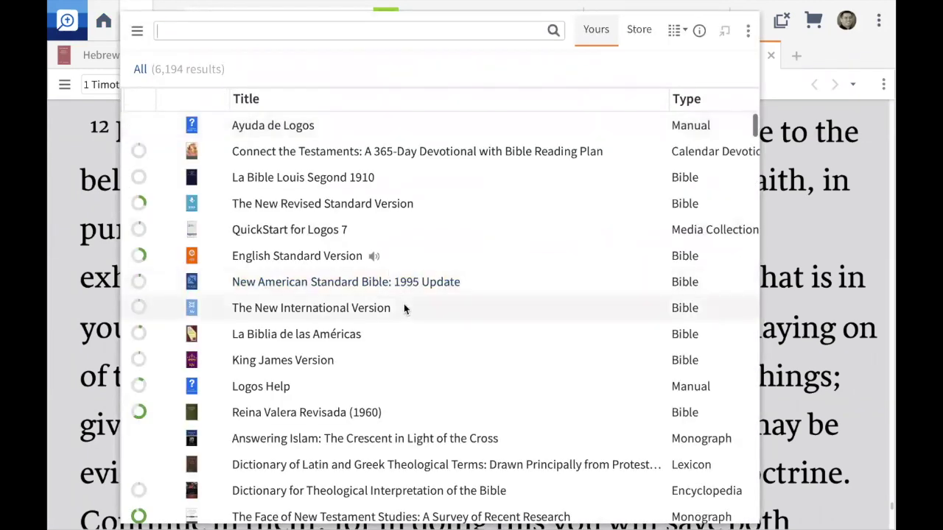
scroll(403, 309, down, 2)
scroll(404, 304, down, 3)
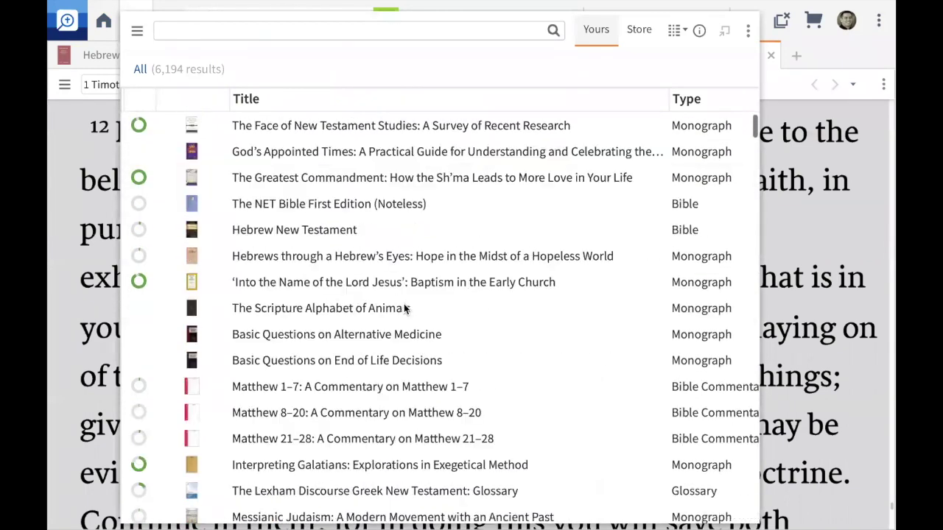
scroll(404, 303, down, 2)
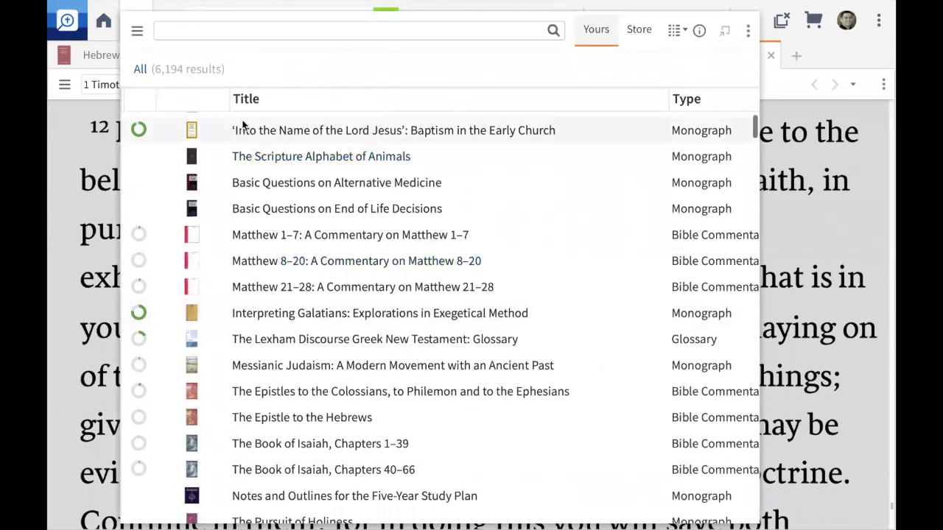
click(244, 30)
text(mes)
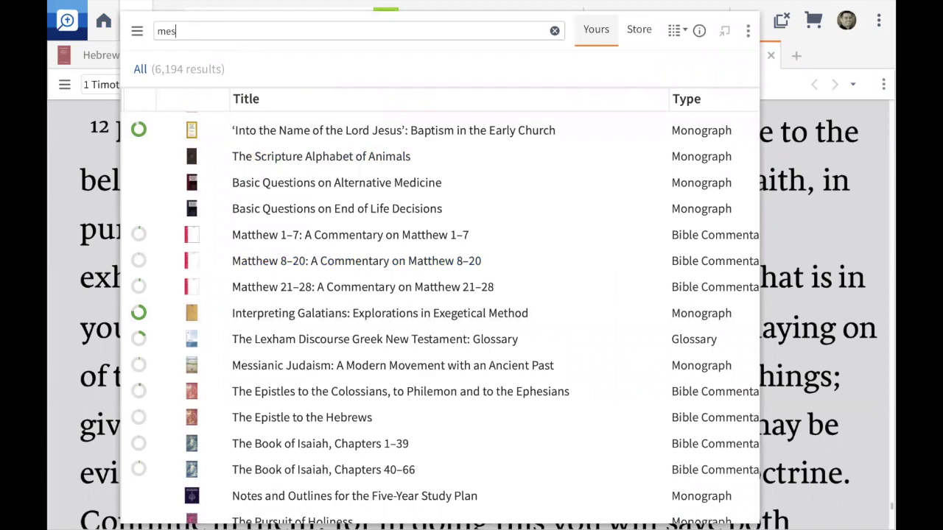
text(siah)
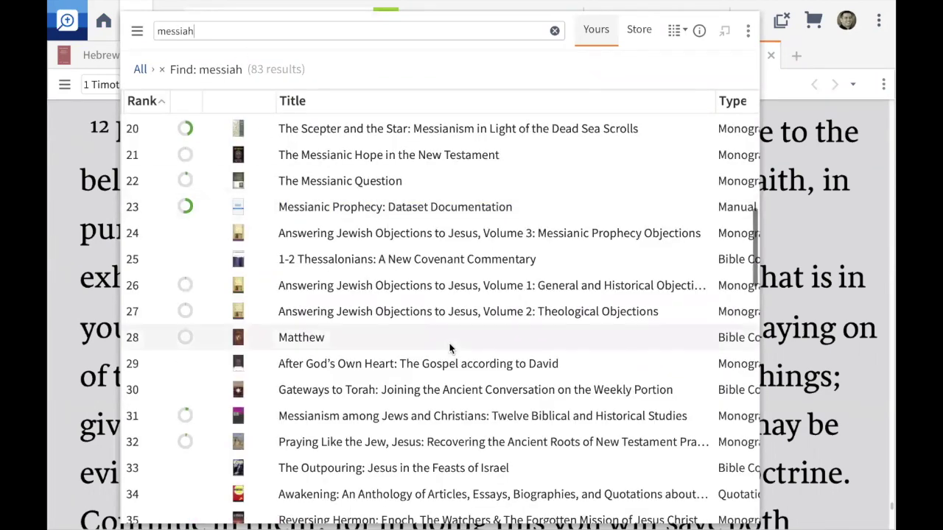
Look through the library titles found for "messiah" and close the library.
scroll(450, 348, down, 5)
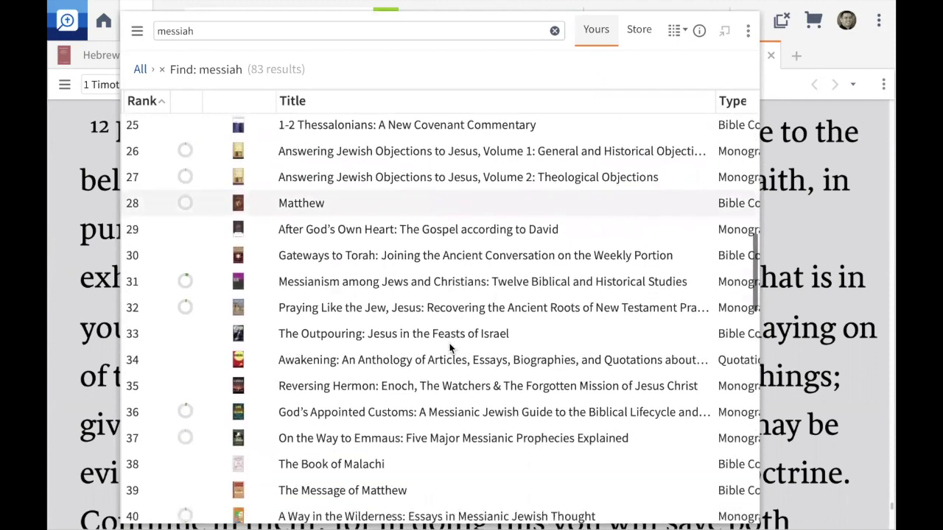
scroll(450, 348, down, 4)
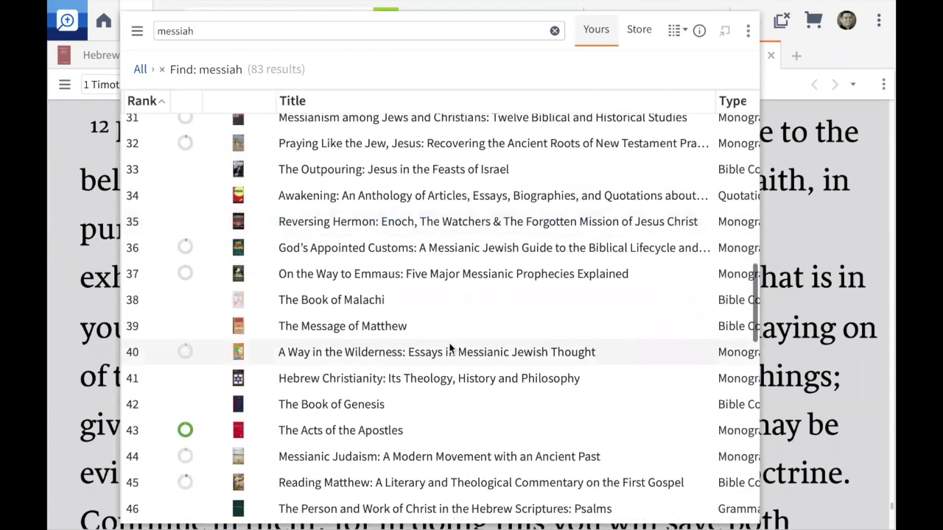
scroll(450, 349, down, 5)
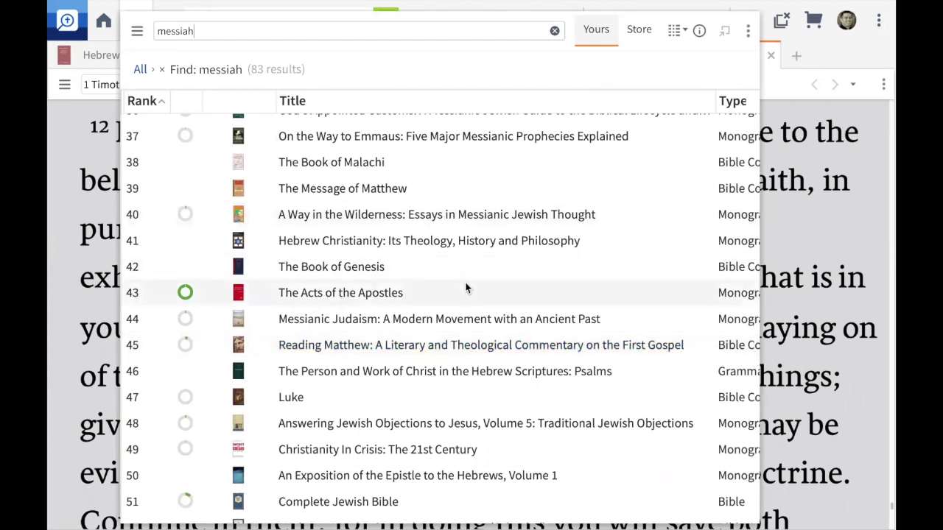
scroll(466, 287, down, 7)
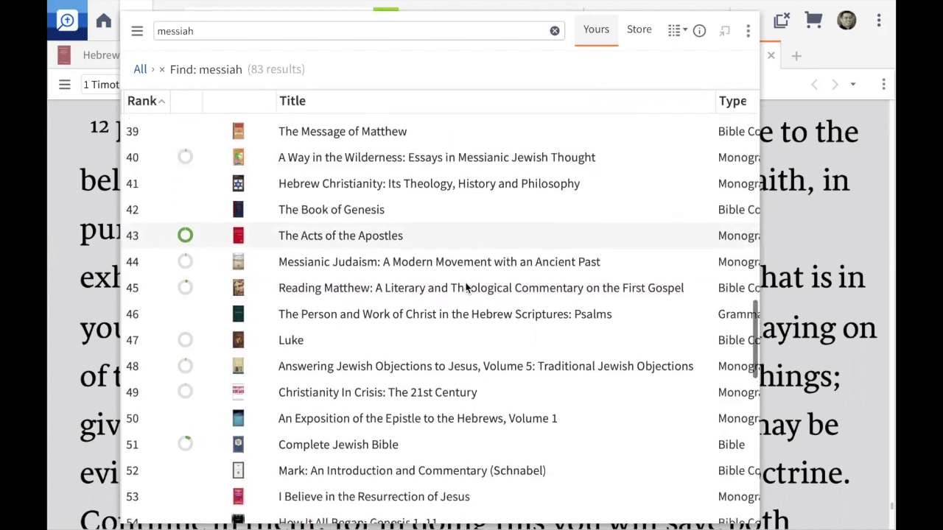
scroll(466, 287, down, 1)
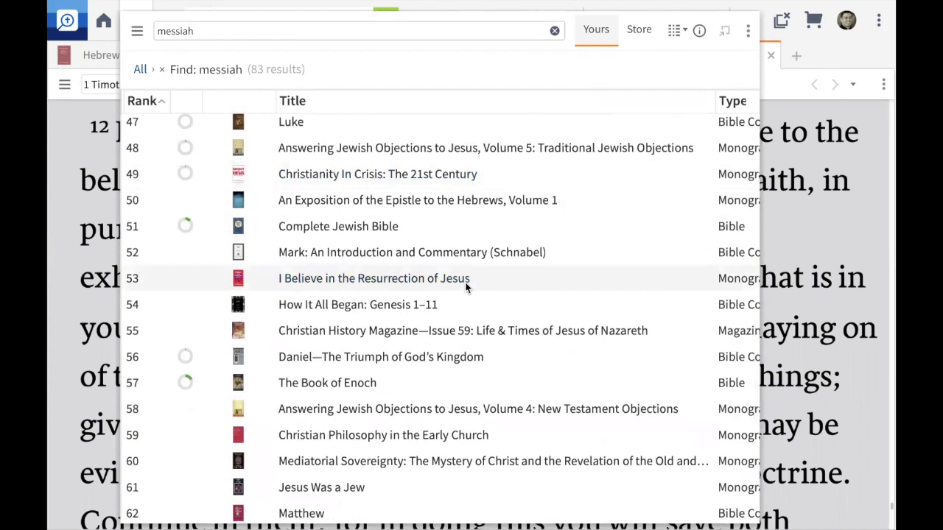
scroll(465, 287, down, 8)
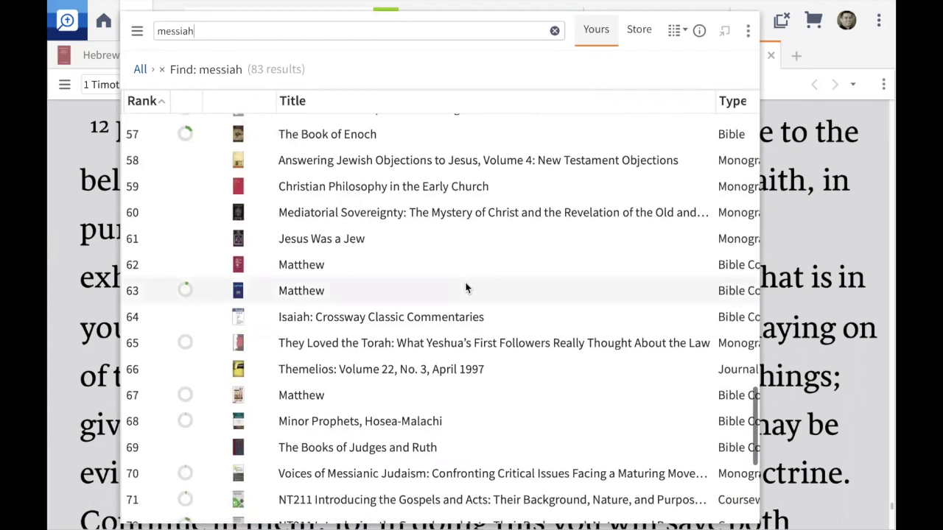
scroll(465, 287, down, 6)
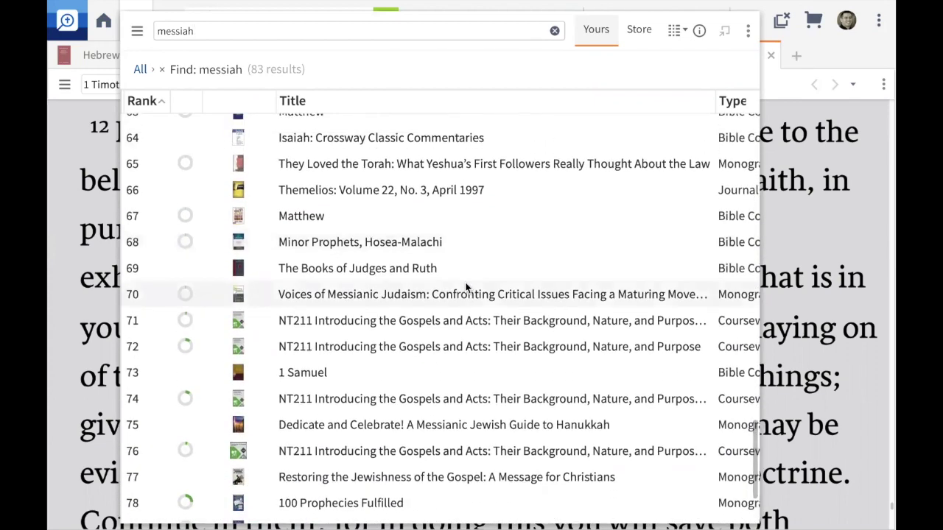
scroll(465, 287, up, 10)
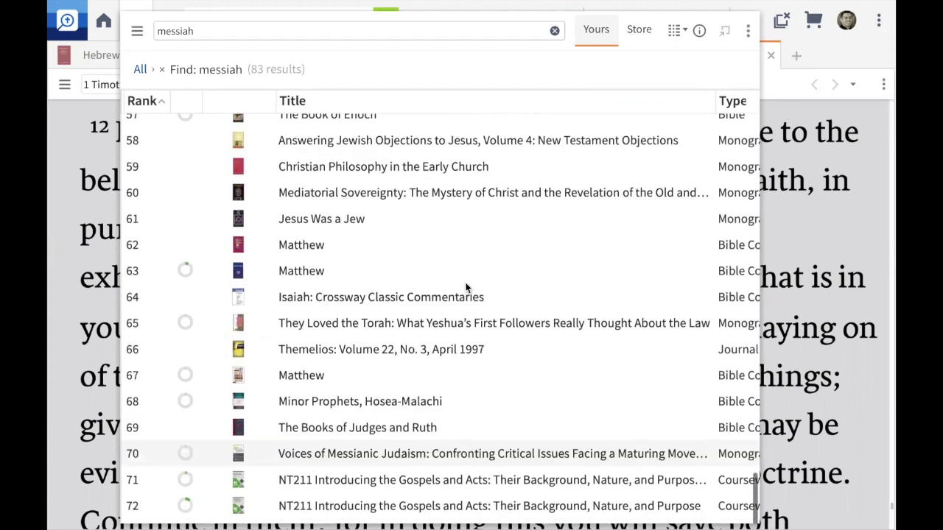
scroll(465, 287, up, 7)
scroll(465, 287, up, 3)
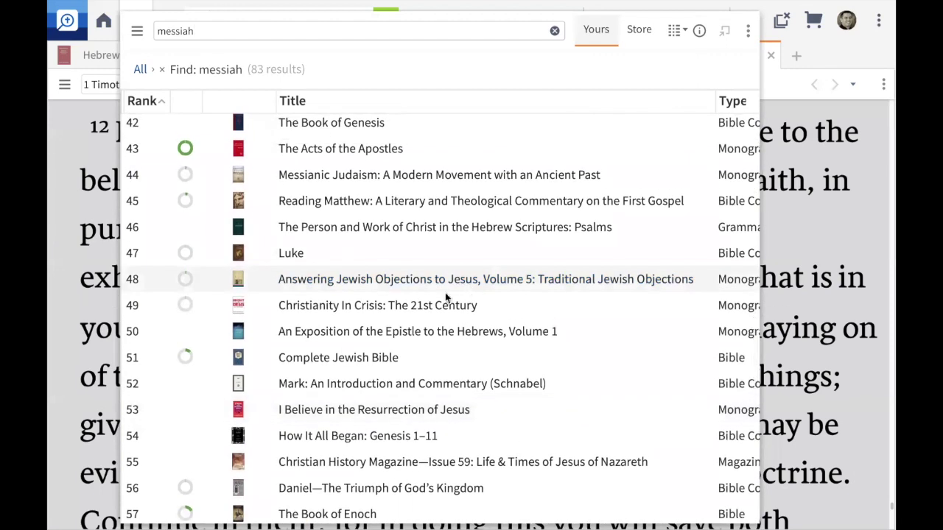
scroll(382, 137, up, 1)
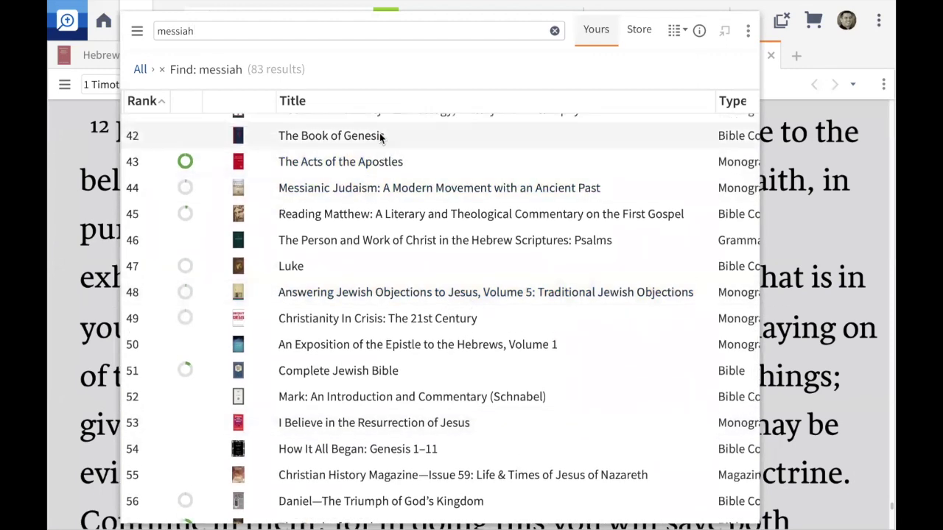
scroll(382, 137, up, 1)
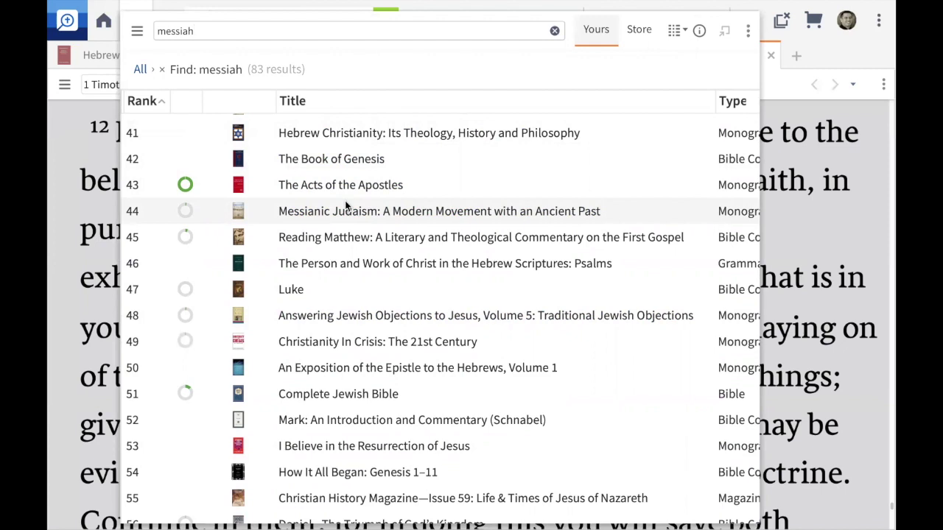
click(67, 130)
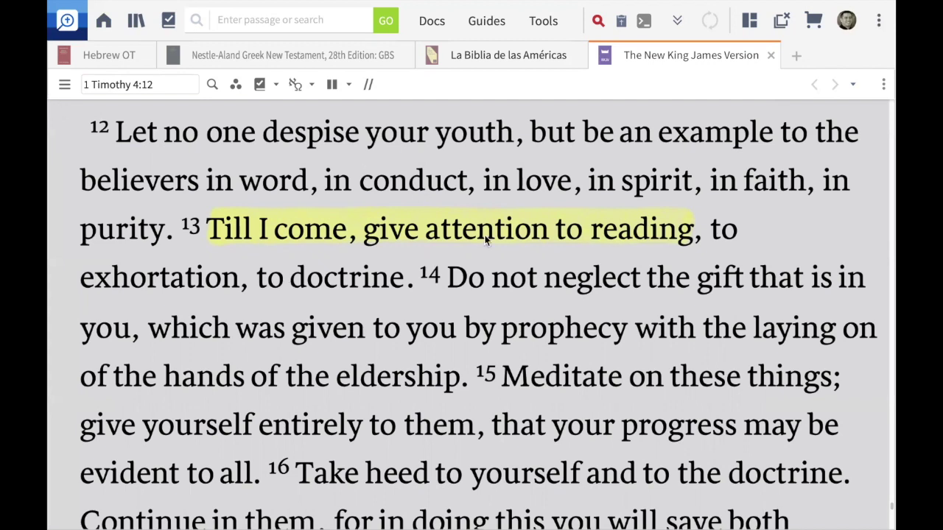
Open the "Targum & NT – 1 year" reading from Home and highlight "The Targums had a time" through "antedated the Christian era" in yellow.
click(100, 24)
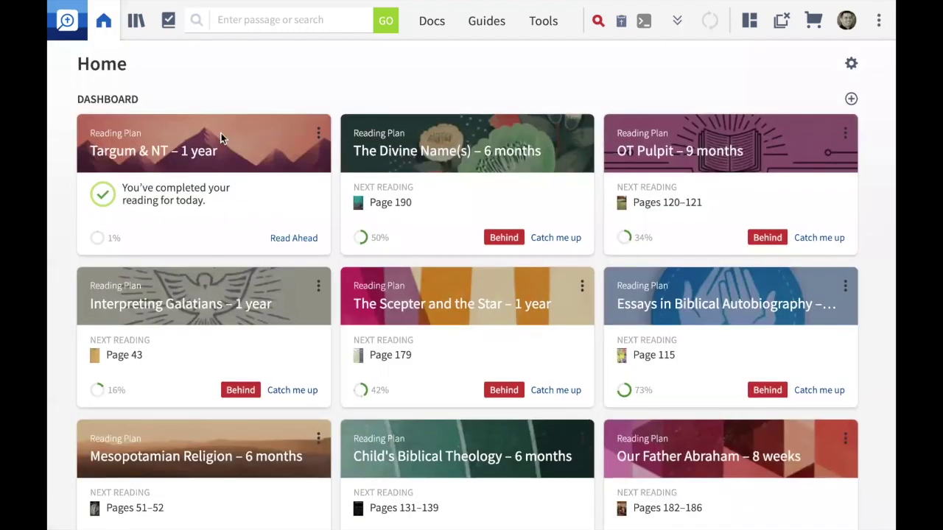
click(222, 139)
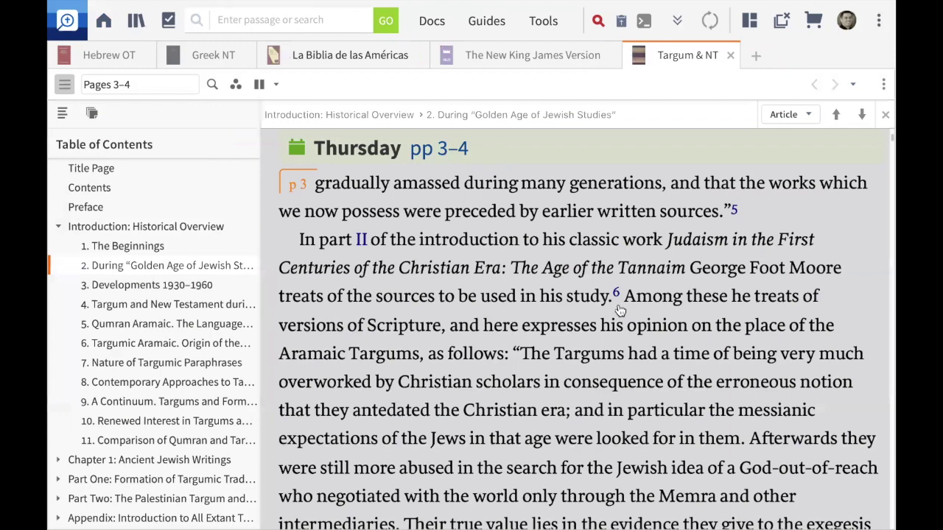
scroll(621, 310, down, 5)
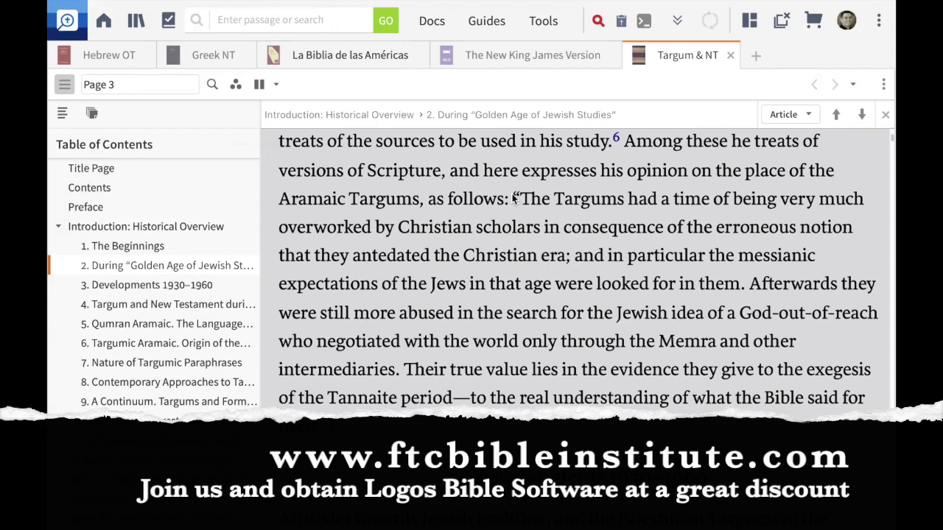
drag(514, 199, 567, 255)
click(626, 319)
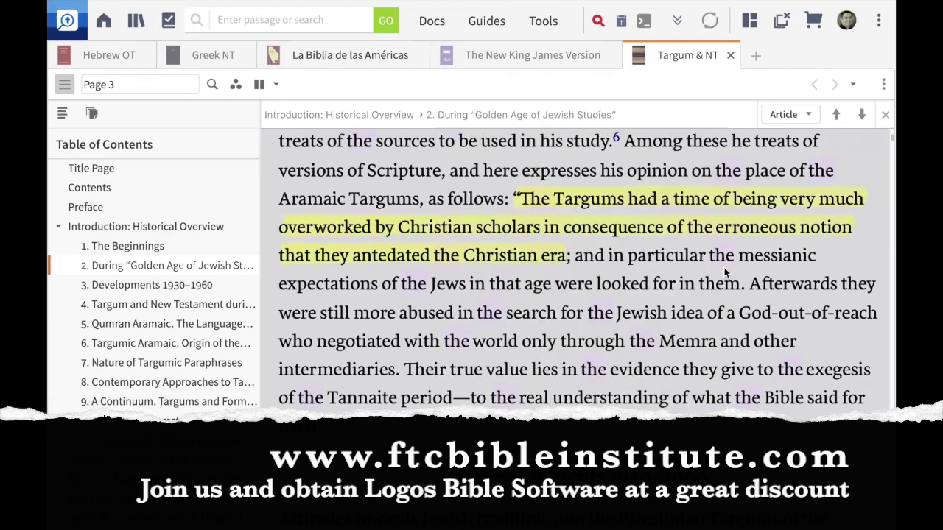
Review the text around the highlighted passage, then close the Targum & NT book and return to the Home dashboard.
scroll(753, 299, up, 5)
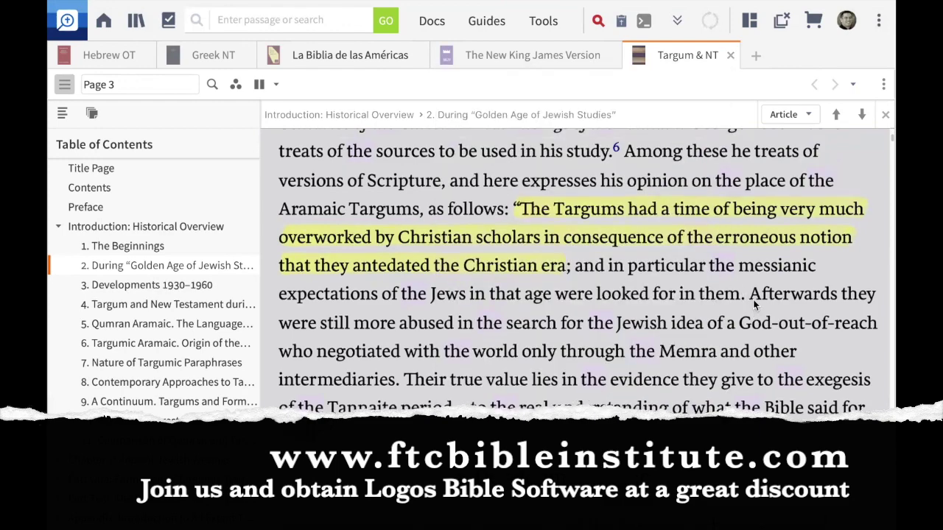
scroll(753, 299, down, 4)
scroll(753, 299, down, 3)
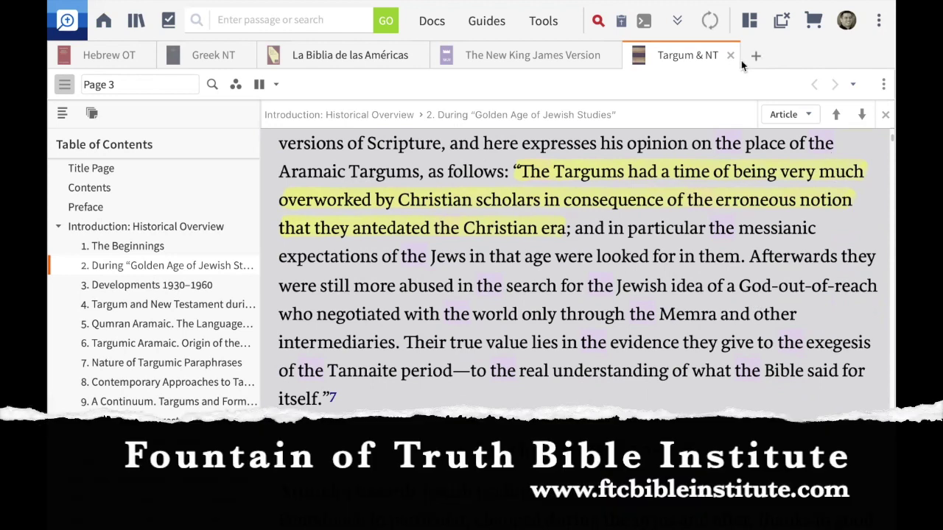
click(730, 55)
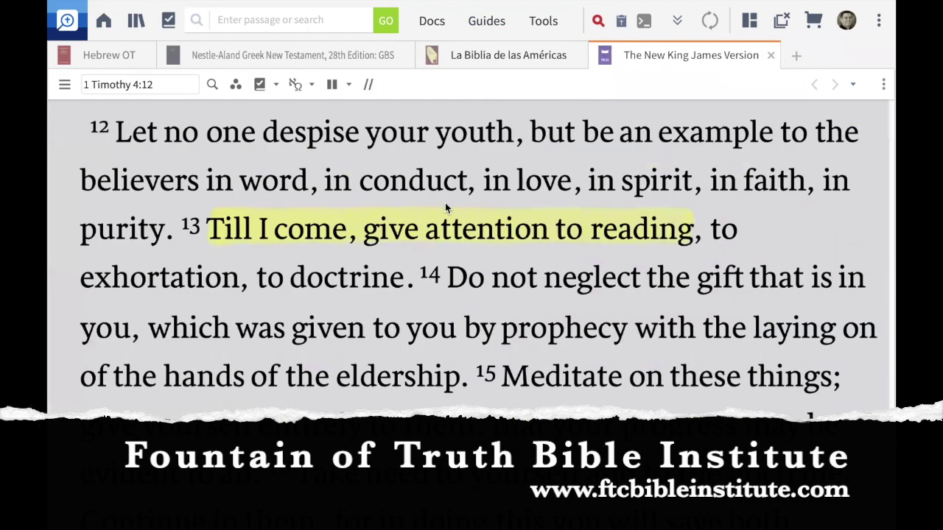
click(105, 21)
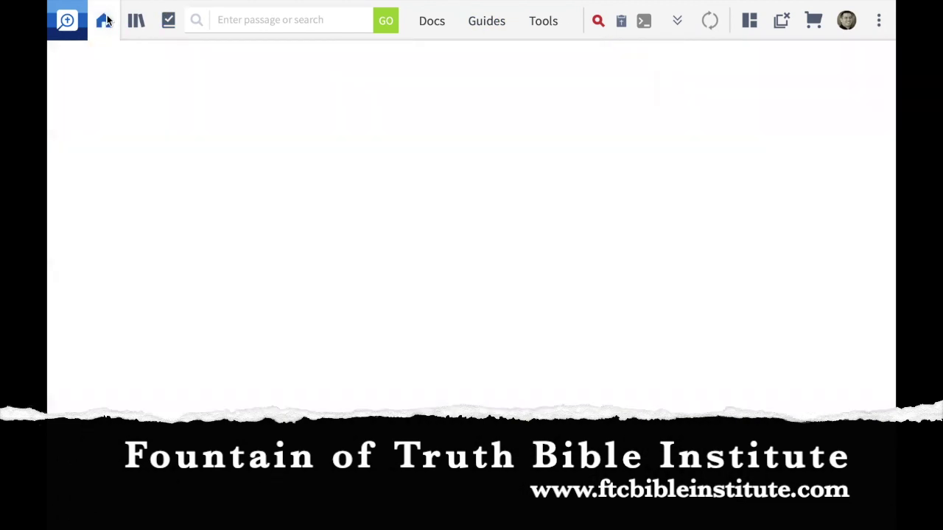